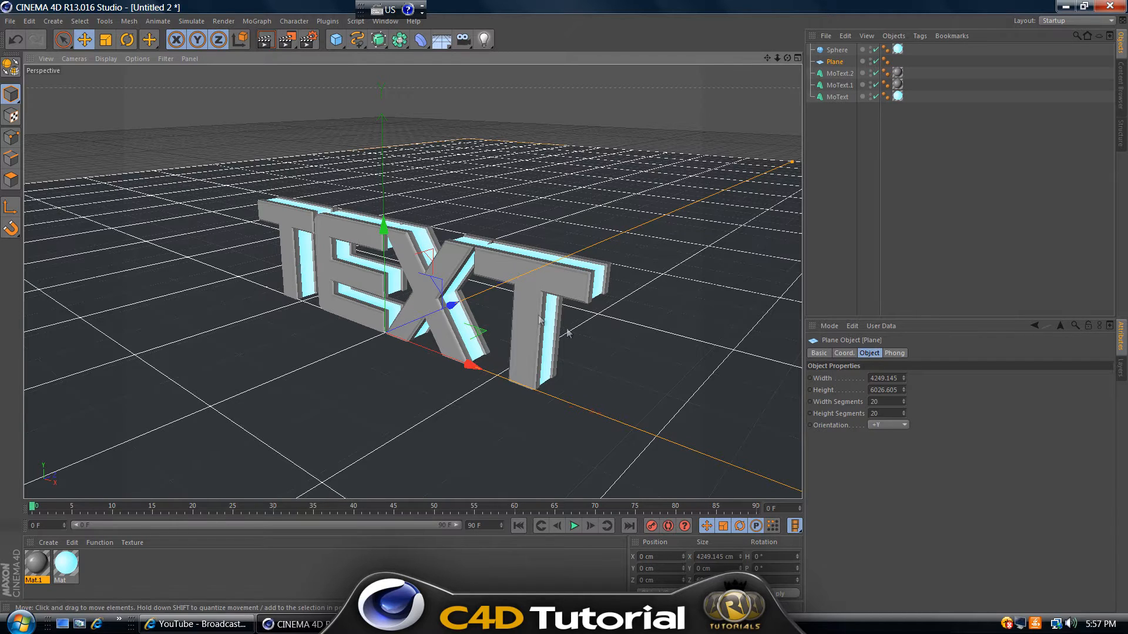
Create a new project and add a MoText object to the scene.
click(10, 22)
click(26, 35)
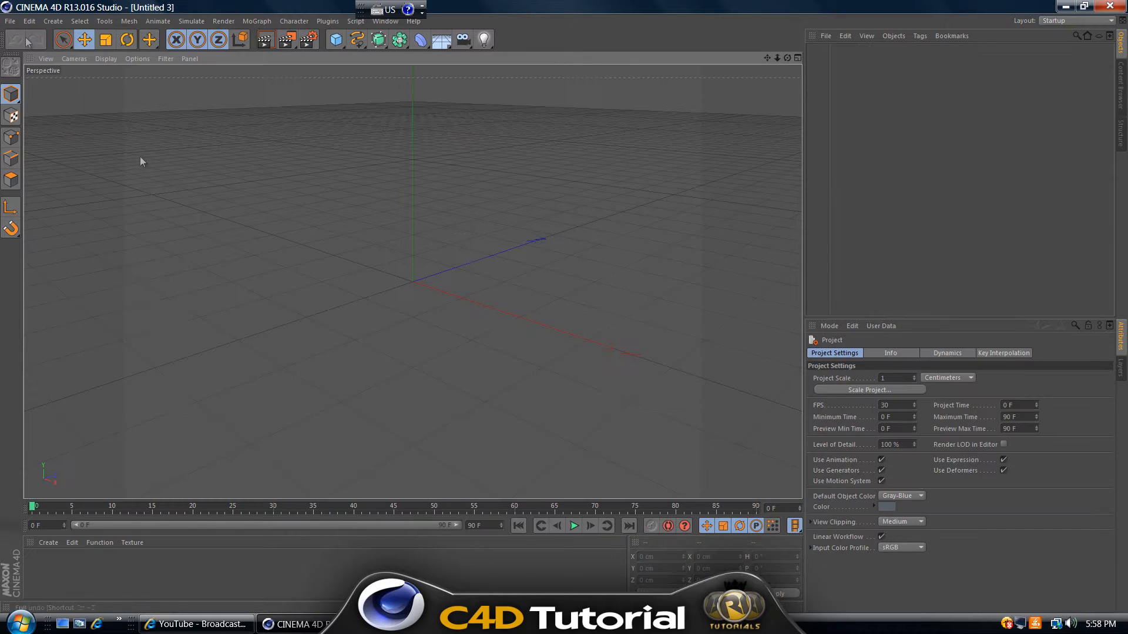
click(260, 21)
click(283, 154)
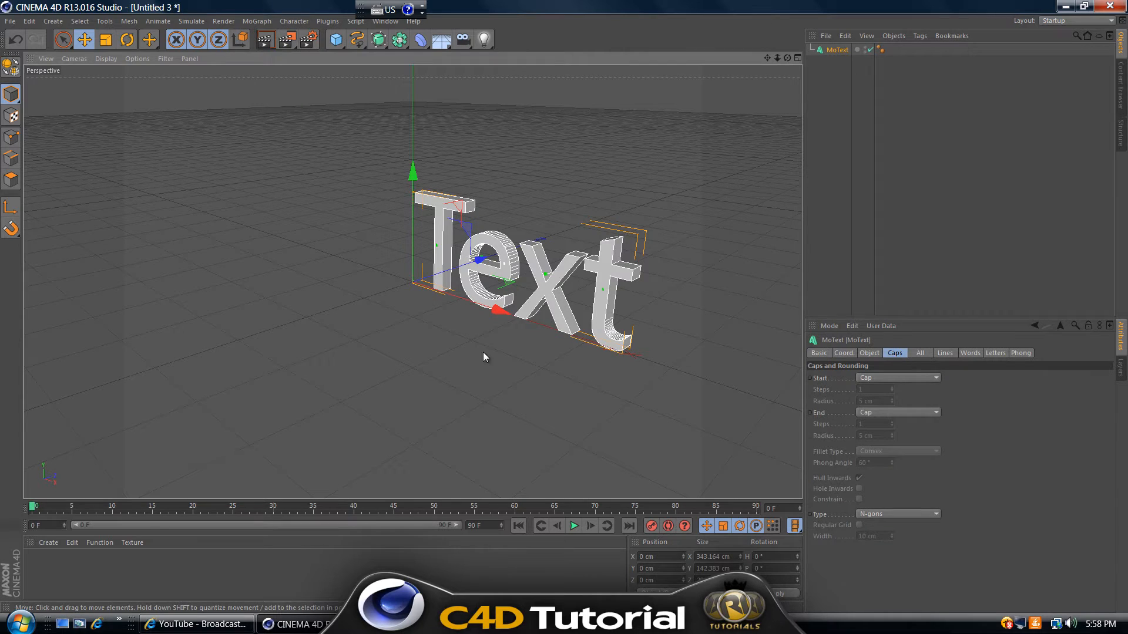
Set the MoText object's depth to 40, its font to Orena and its height to 170 cm.
click(869, 353)
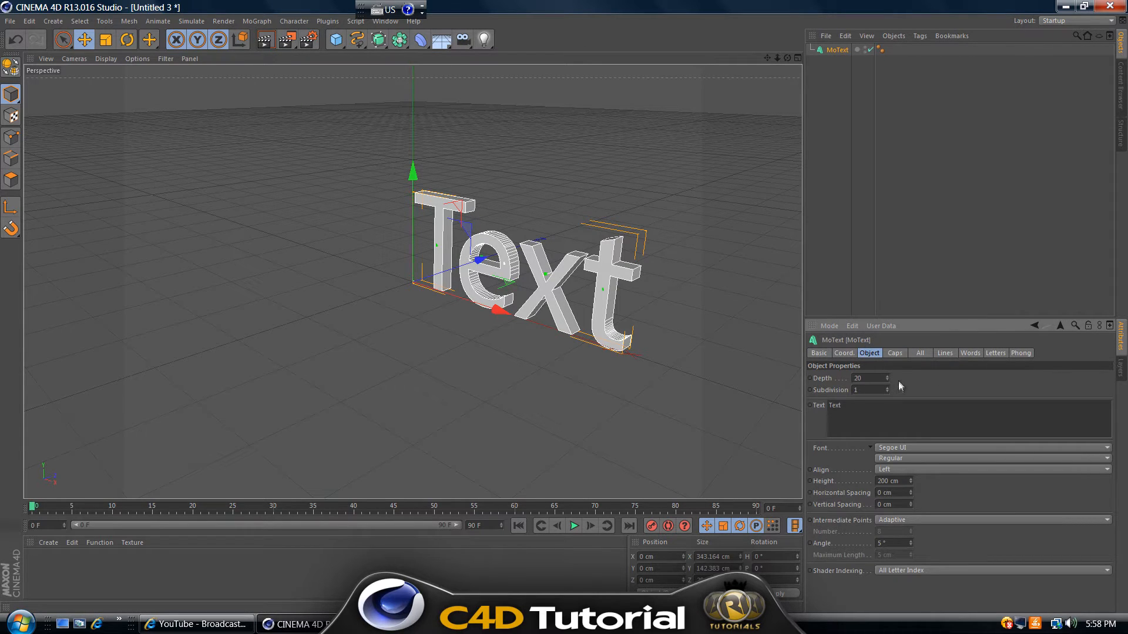
drag(886, 377, 886, 383)
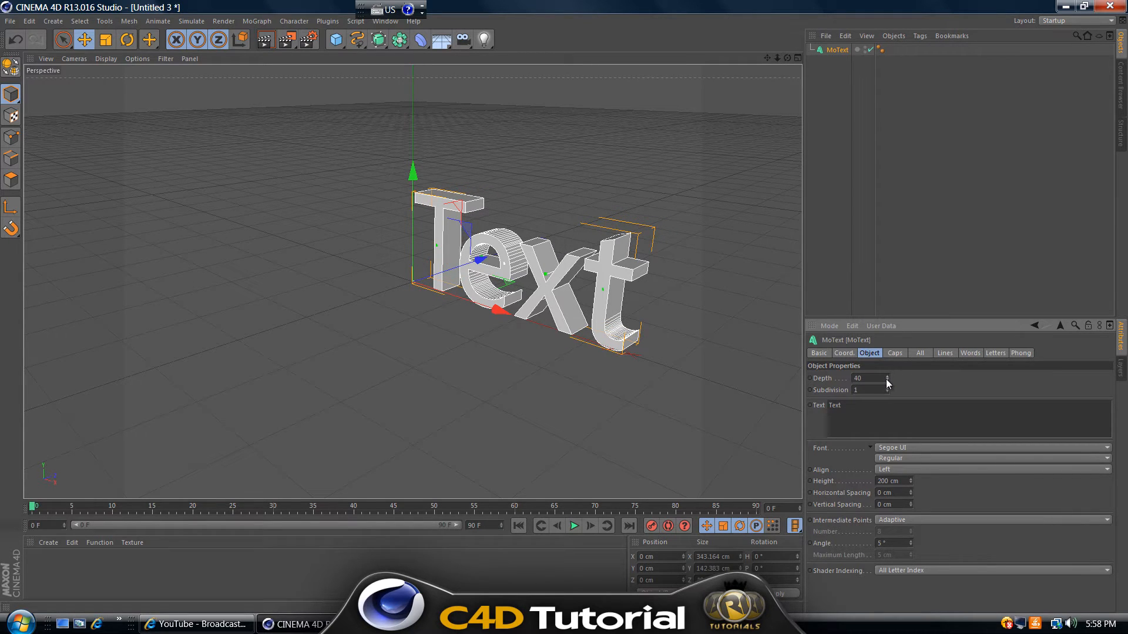
click(903, 449)
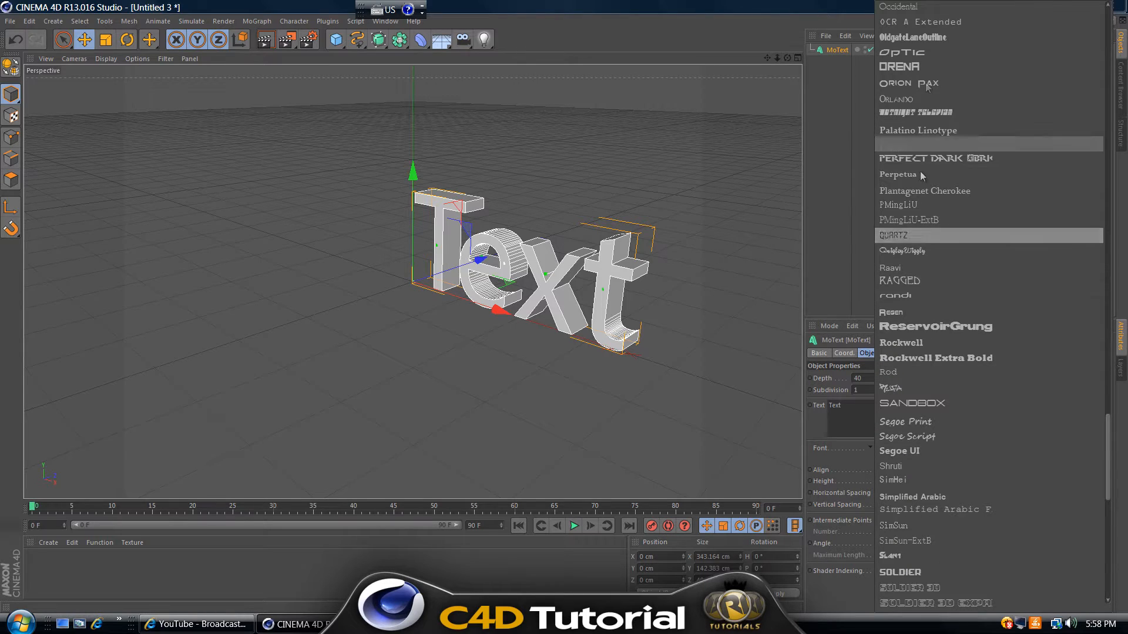
click(891, 67)
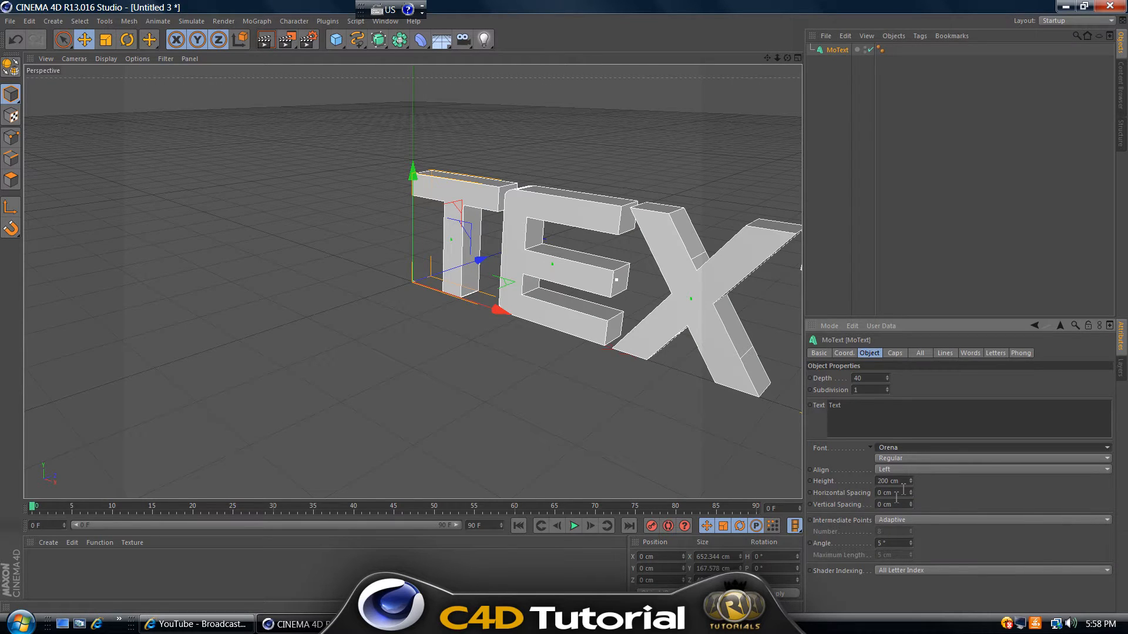
drag(910, 484, 908, 477)
drag(767, 57, 563, 306)
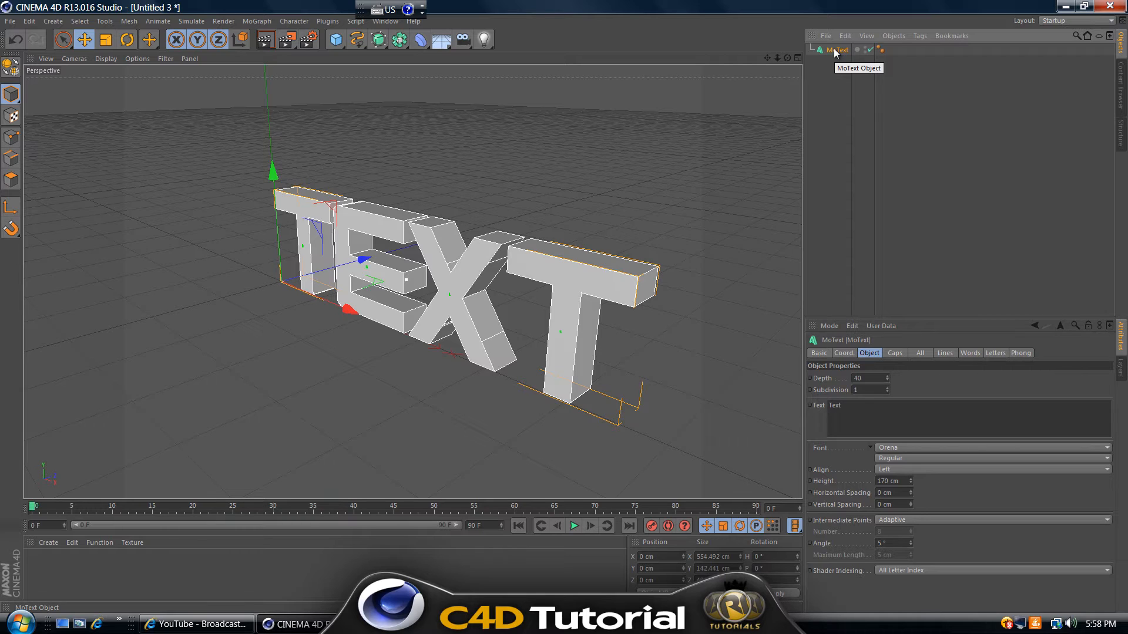
Duplicate the MoText object and set the copy's start and end caps to Fillet Cap.
key(ctrl+v)
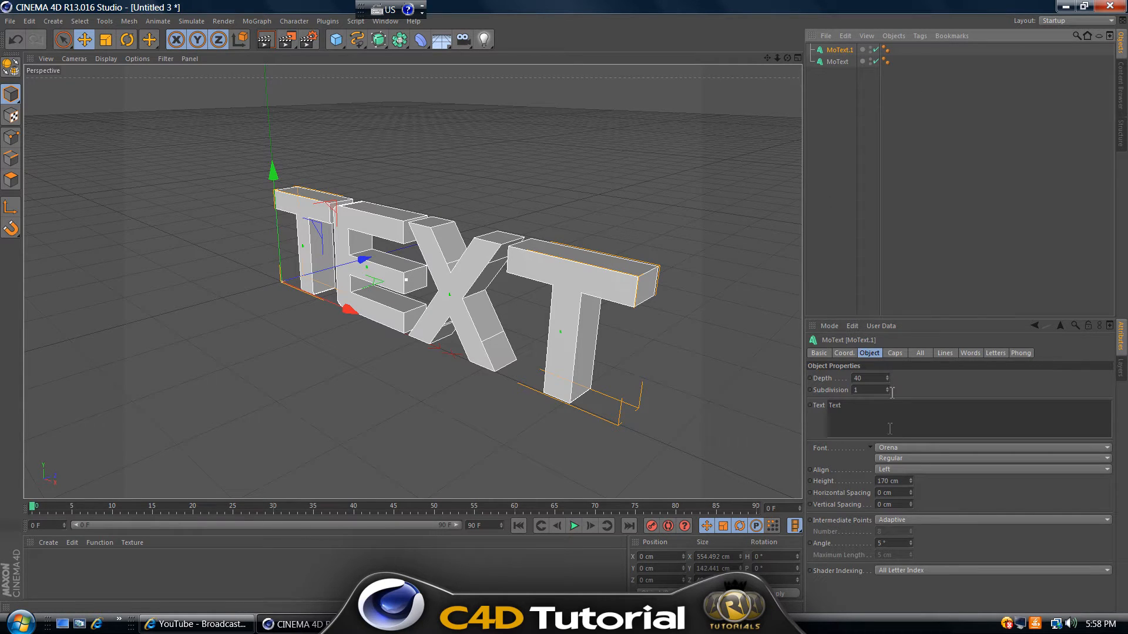
click(895, 353)
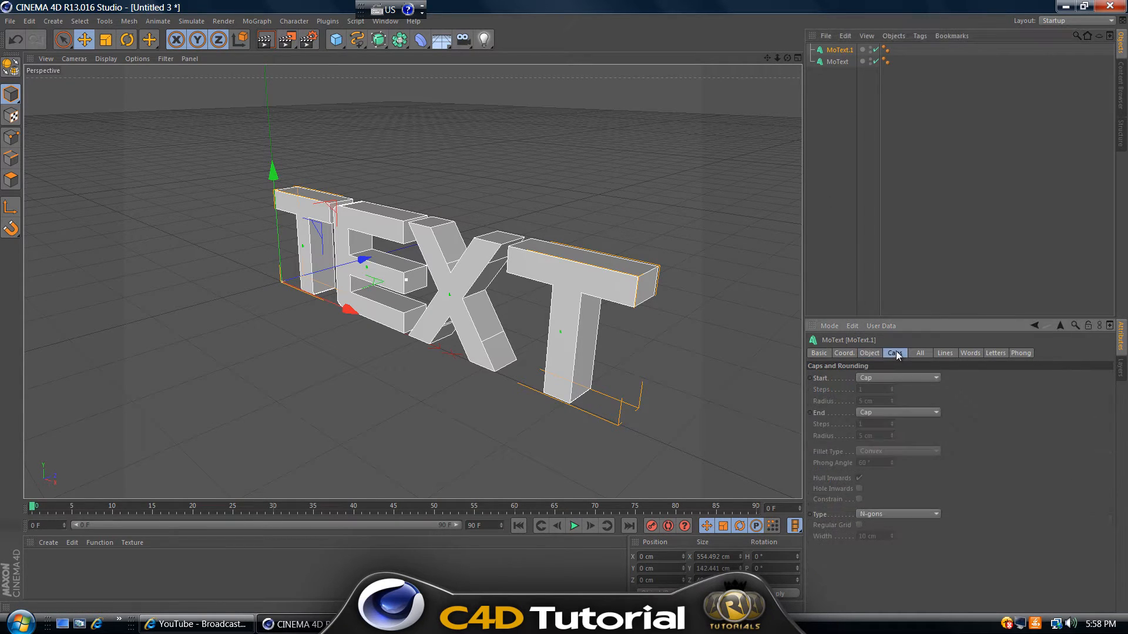
click(881, 381)
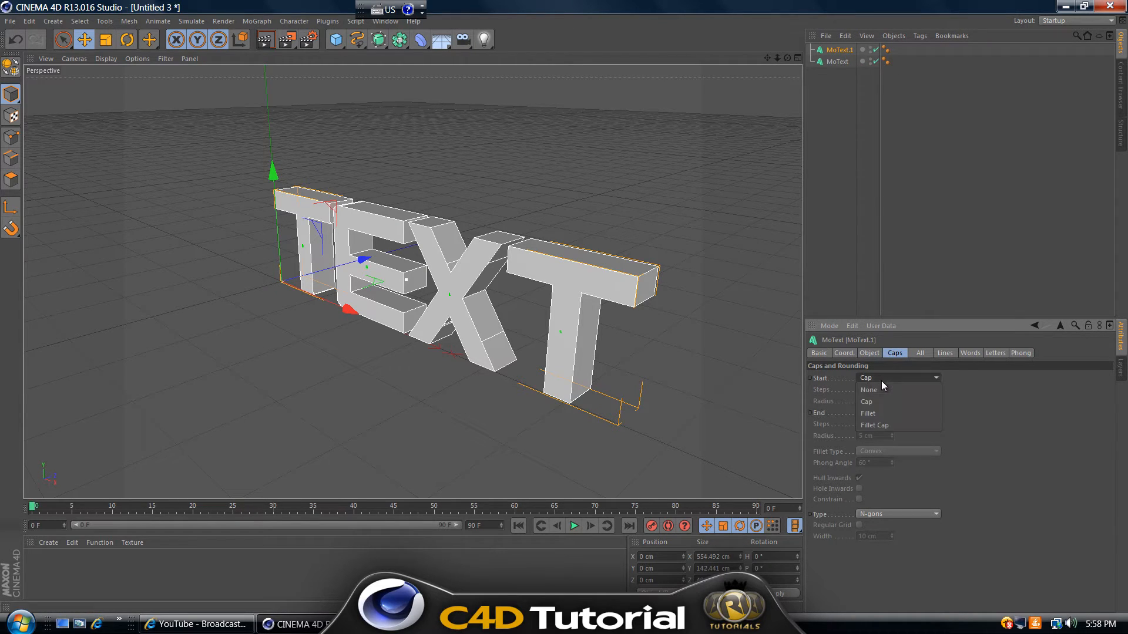
click(879, 427)
click(883, 413)
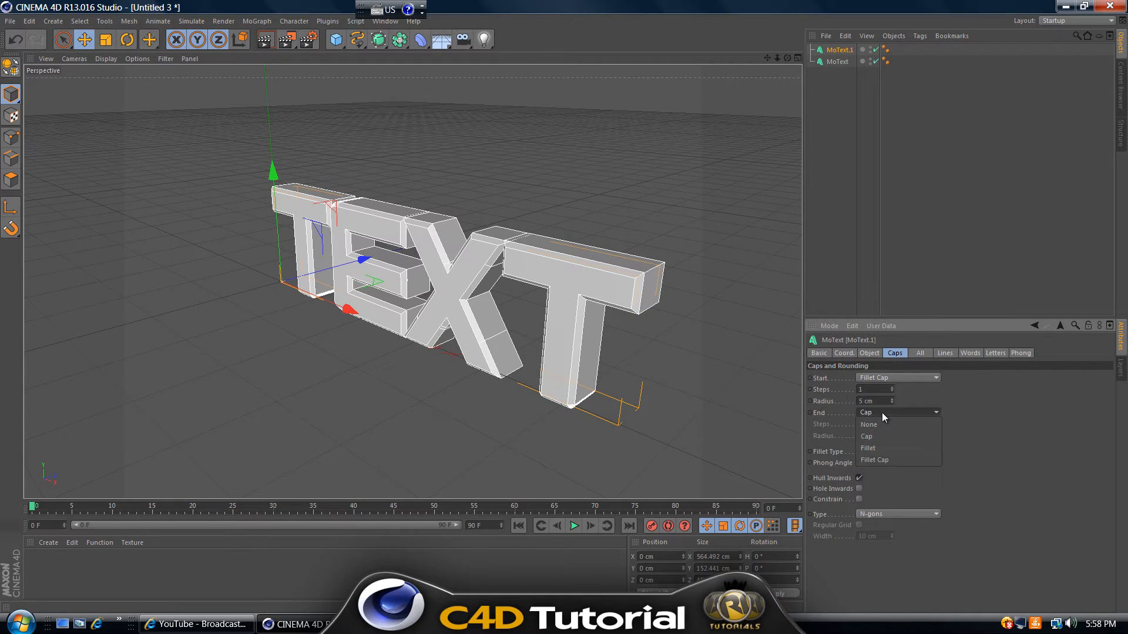
click(880, 460)
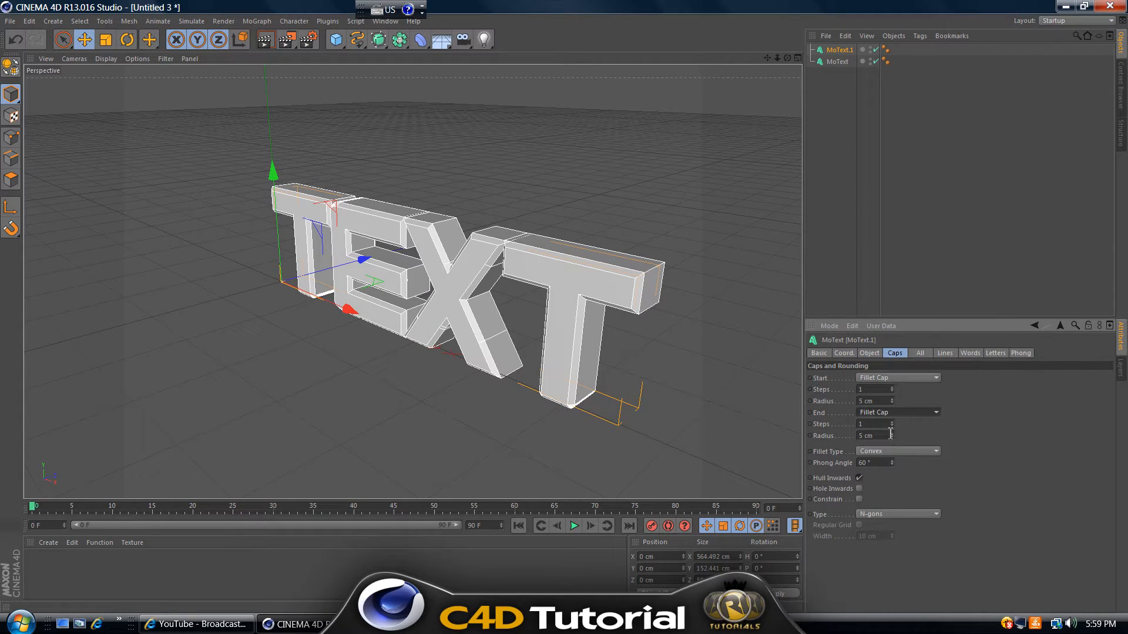
Set the copied text's start and end fillet radii to 3 cm and its depth to 8.
click(893, 437)
click(893, 437)
click(890, 402)
click(890, 401)
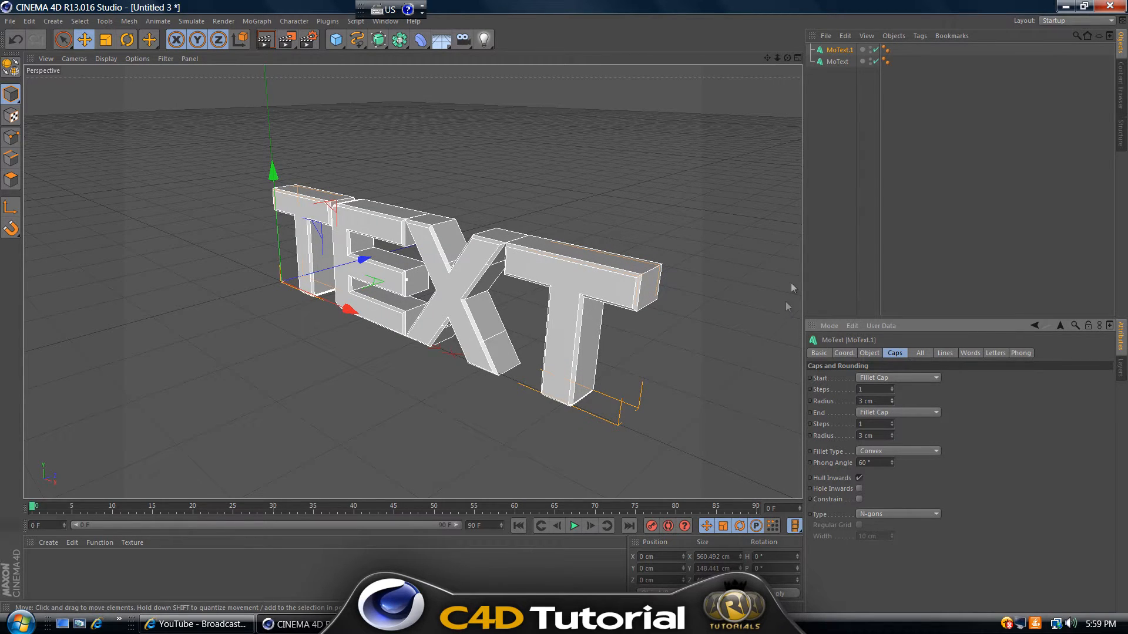
click(869, 353)
drag(887, 379, 887, 376)
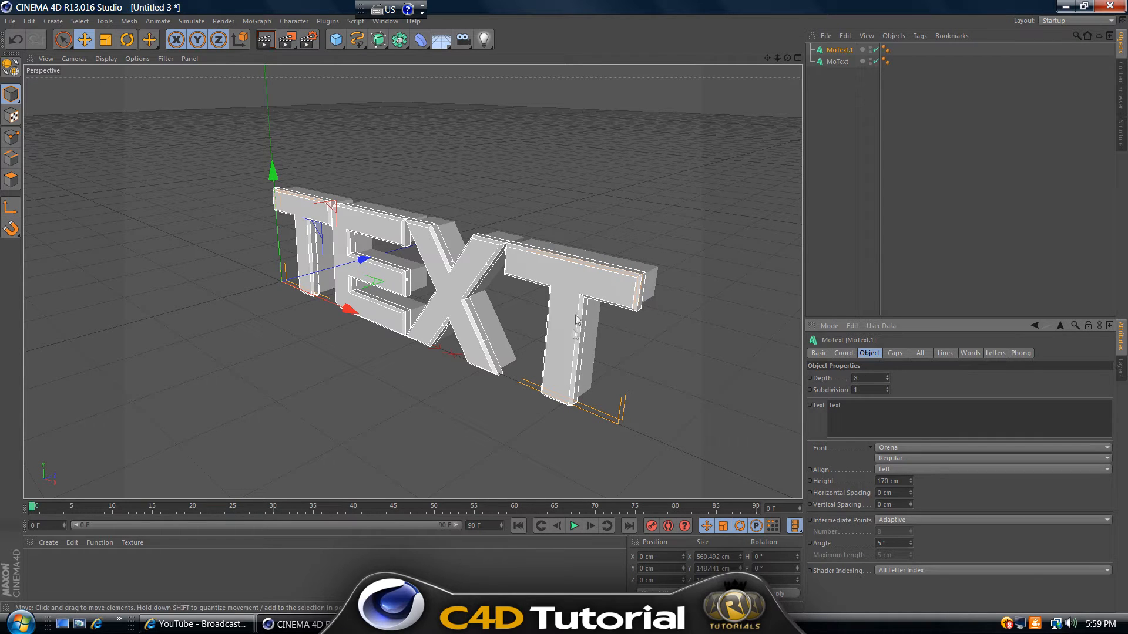
Duplicate the thin filleted text and move the copy about 36 cm along Z to the back of the thick text.
drag(787, 58, 318, 319)
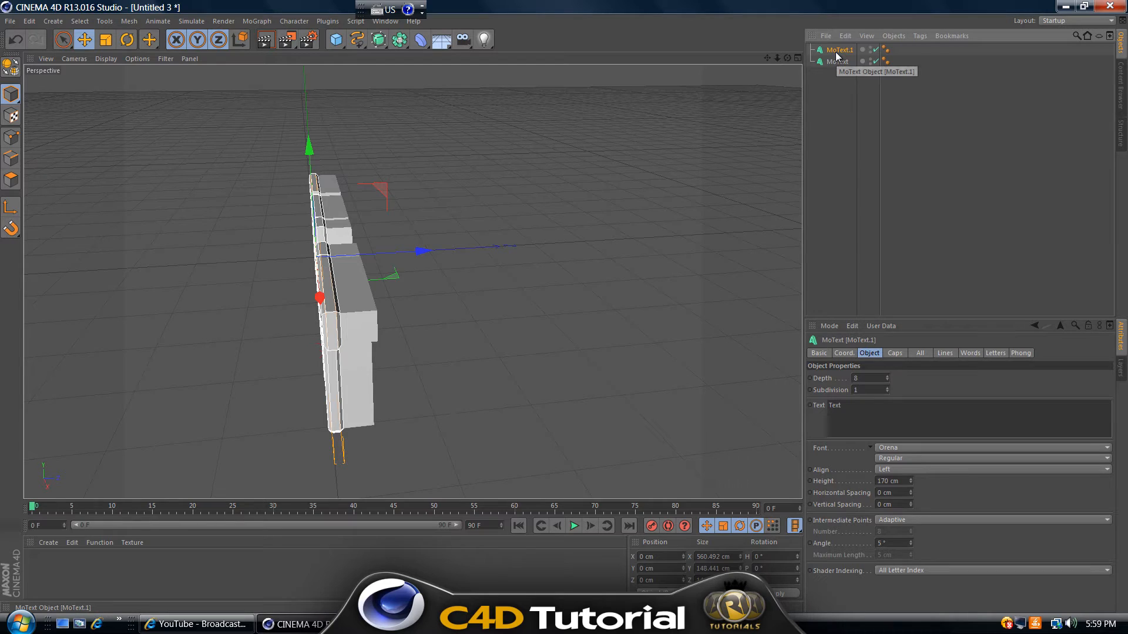
key(ctrl+v)
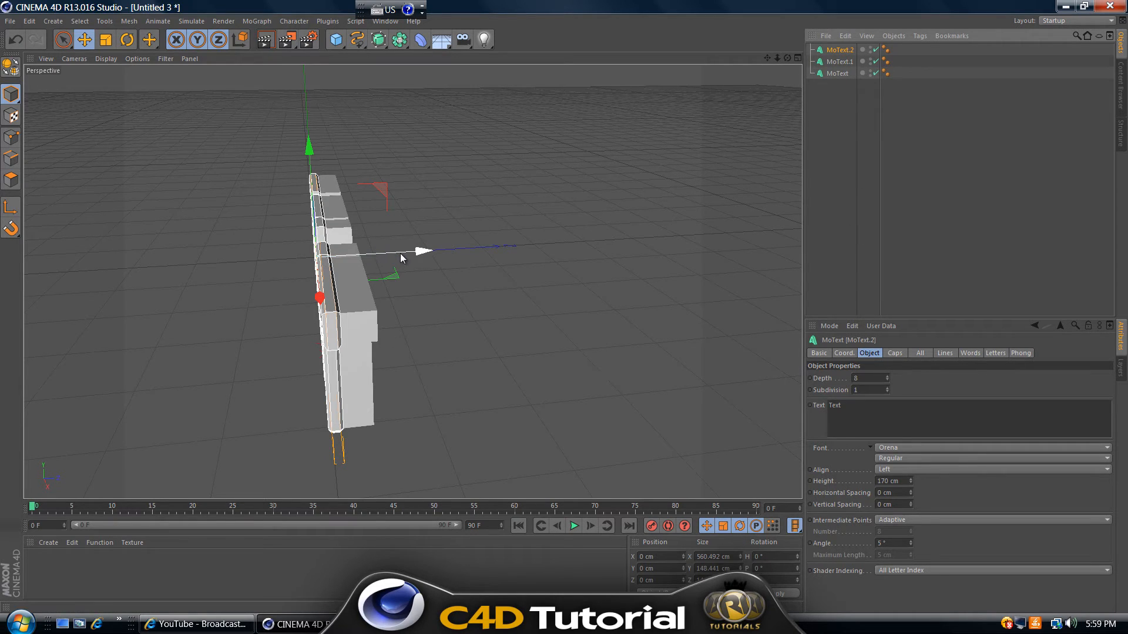
mouse_move(424, 252)
mouse_down()
mouse_move(460, 251)
mouse_move(445, 252)
mouse_up()
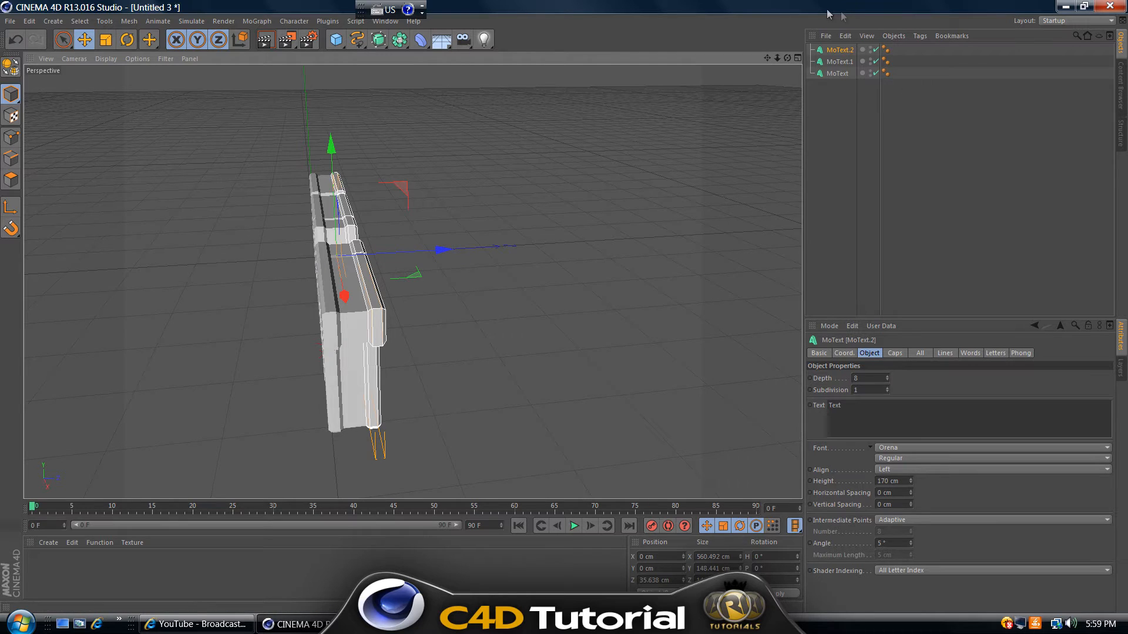
drag(787, 57, 564, 305)
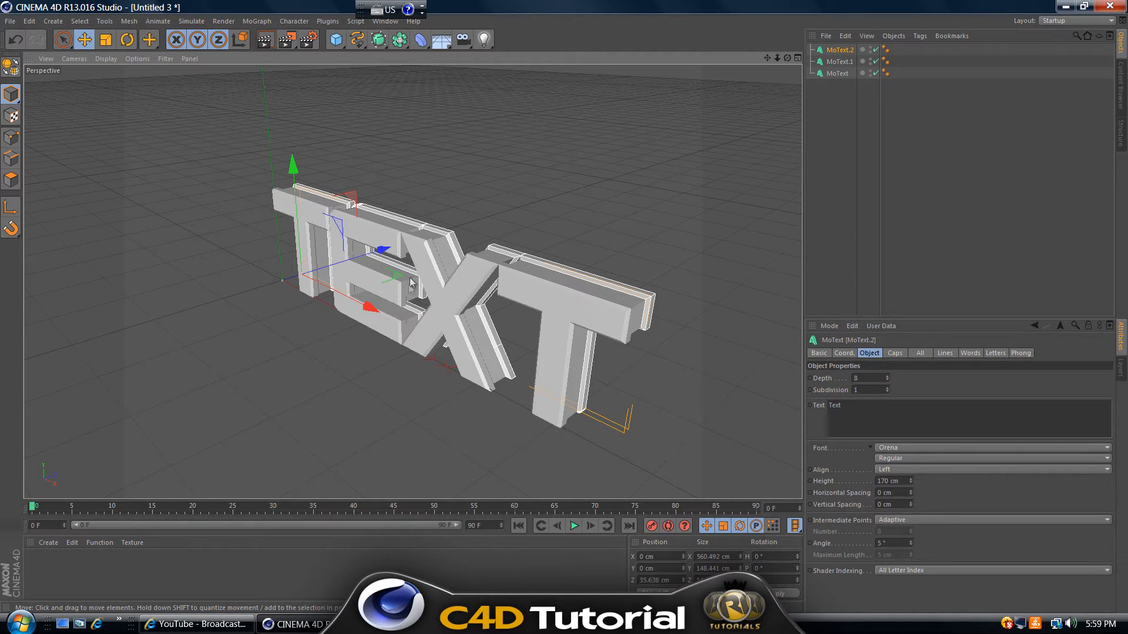
Create a new material and set its Color channel to light blue, R 180, G 237, B 255.
double_click(88, 574)
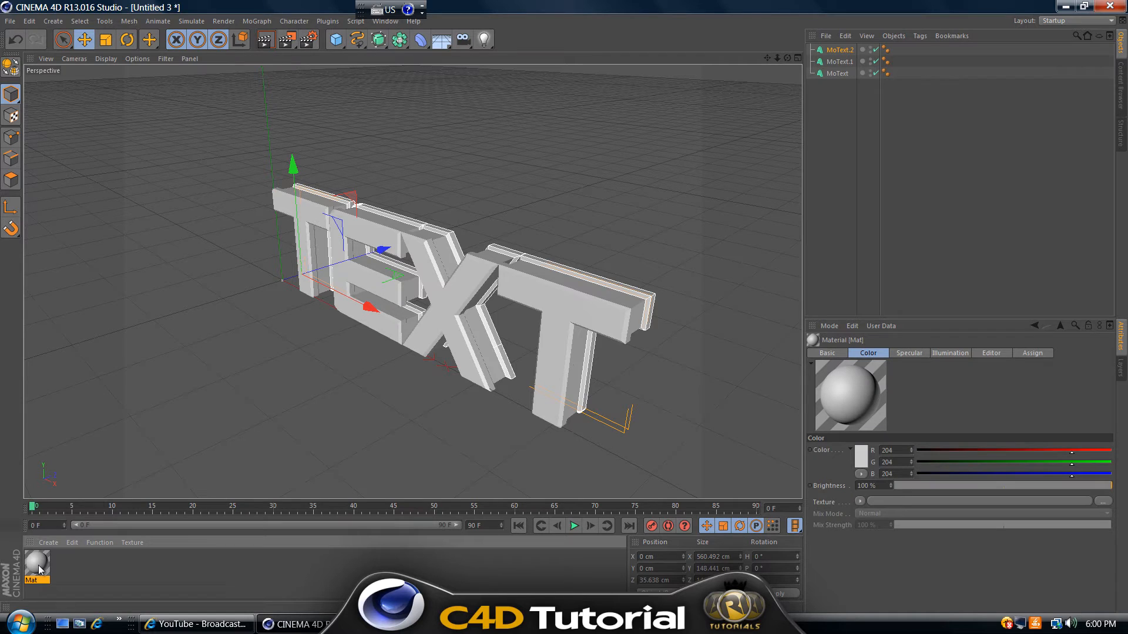
double_click(38, 565)
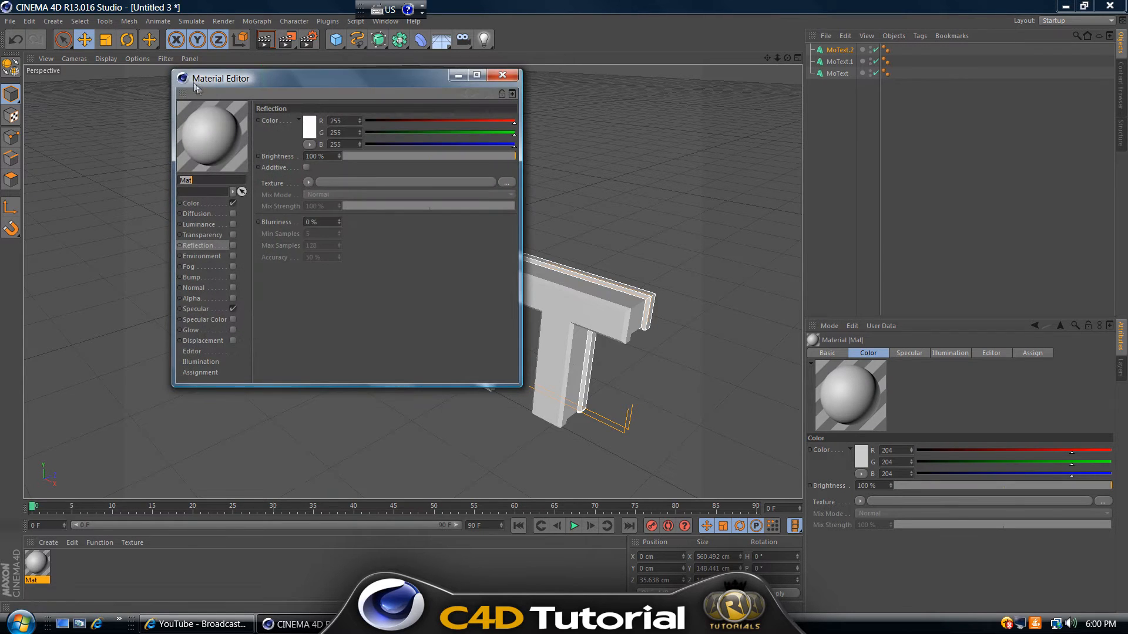
click(191, 203)
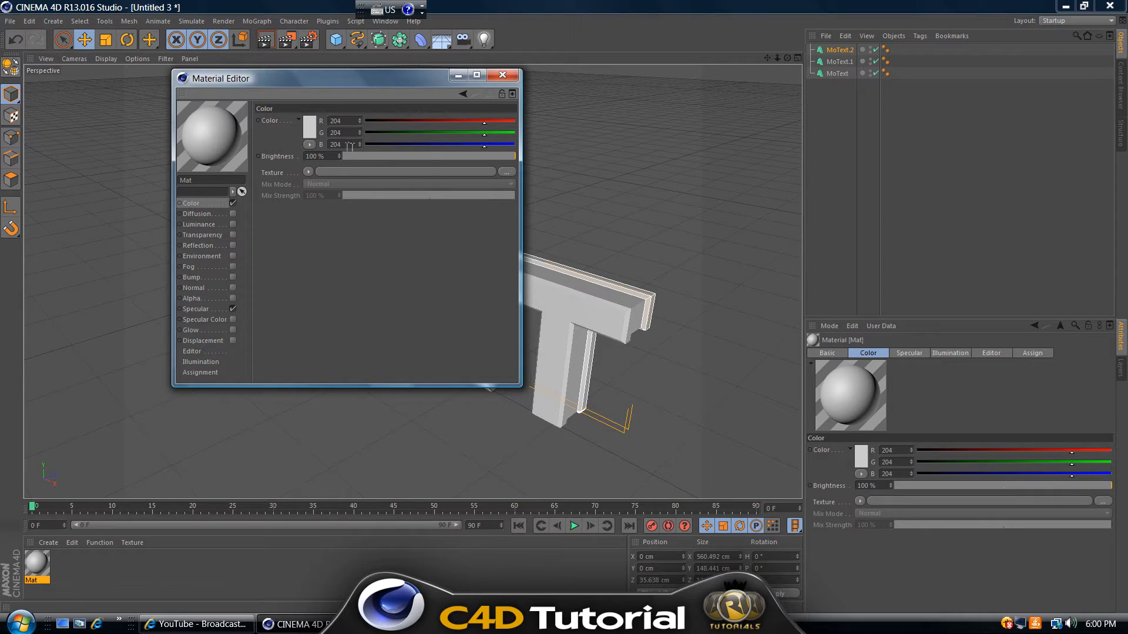
click(306, 124)
drag(305, 77, 263, 63)
click(280, 82)
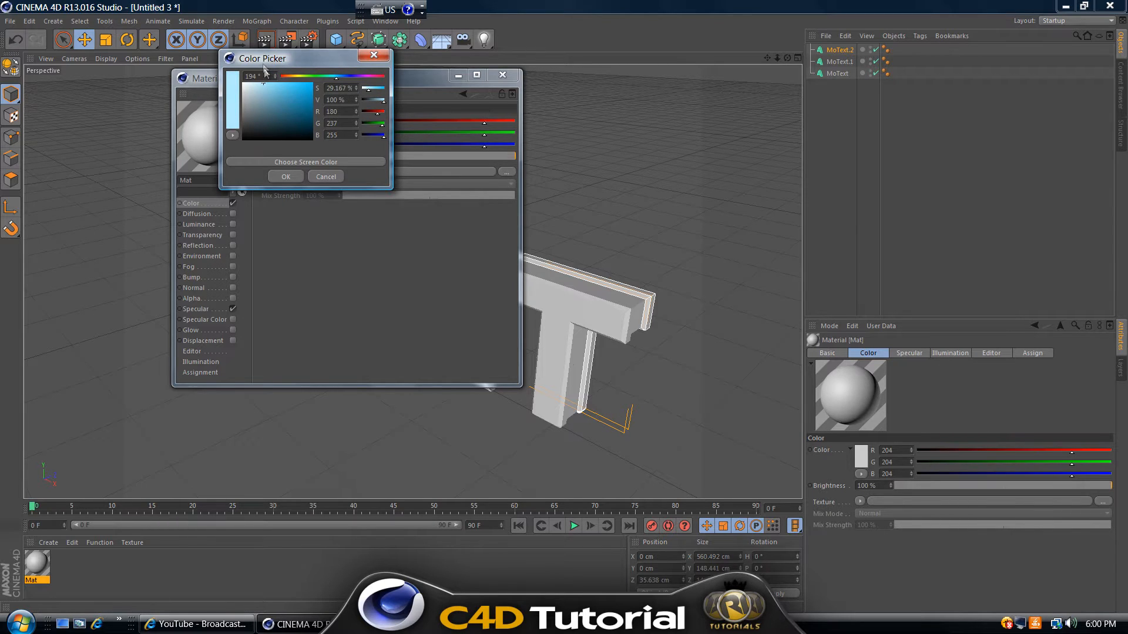
click(286, 176)
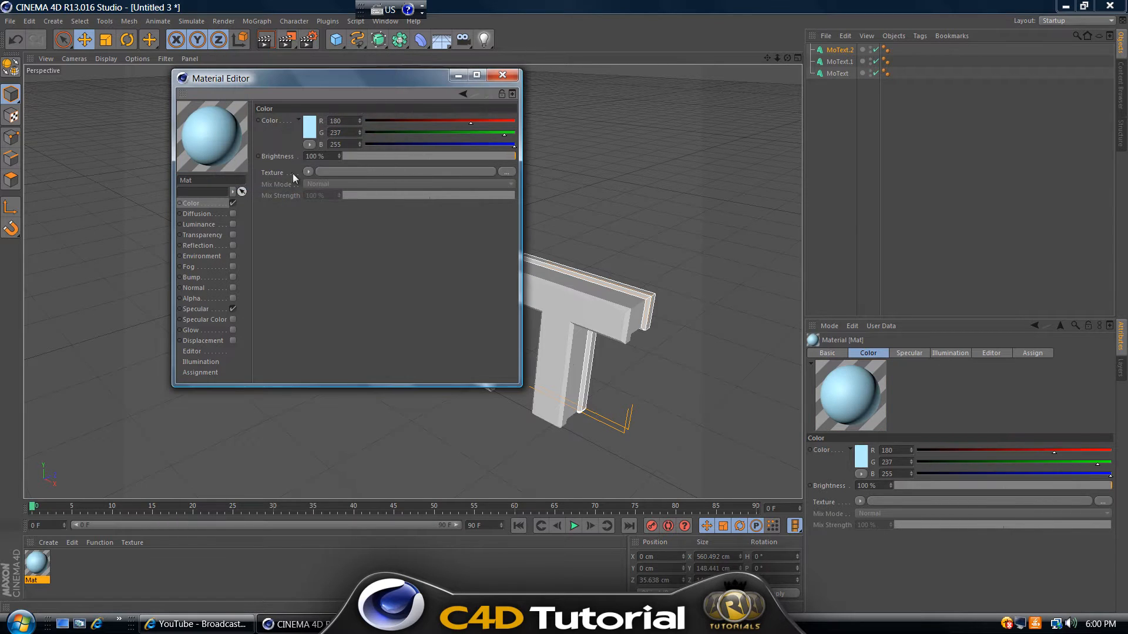
Enable the material's Luminance channel and load a Gradient shader as its texture.
click(233, 224)
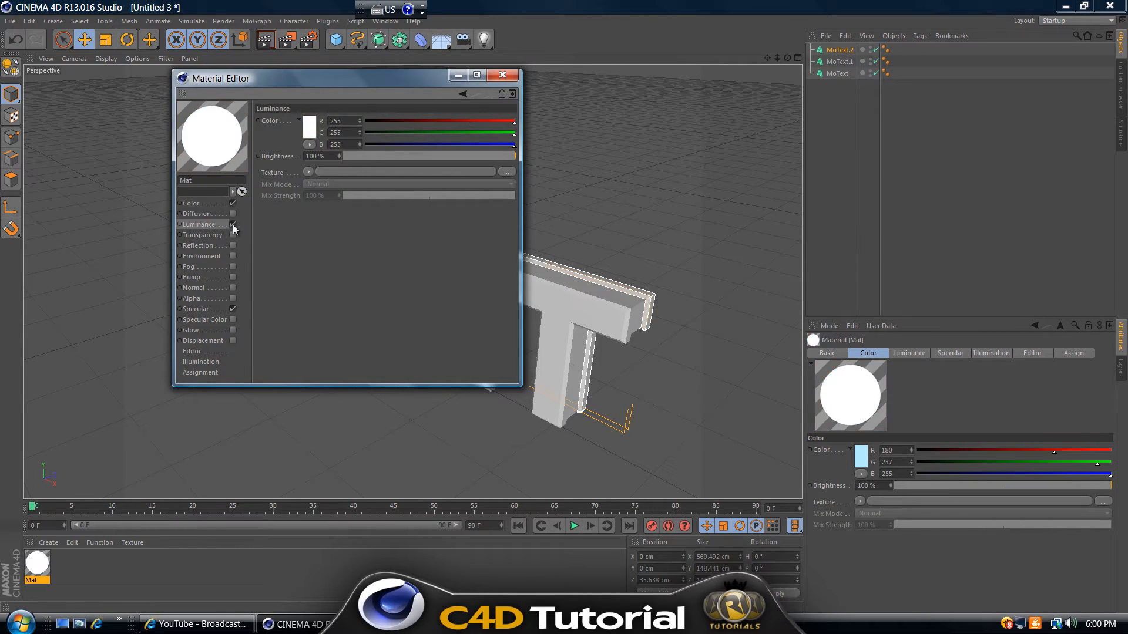
click(308, 172)
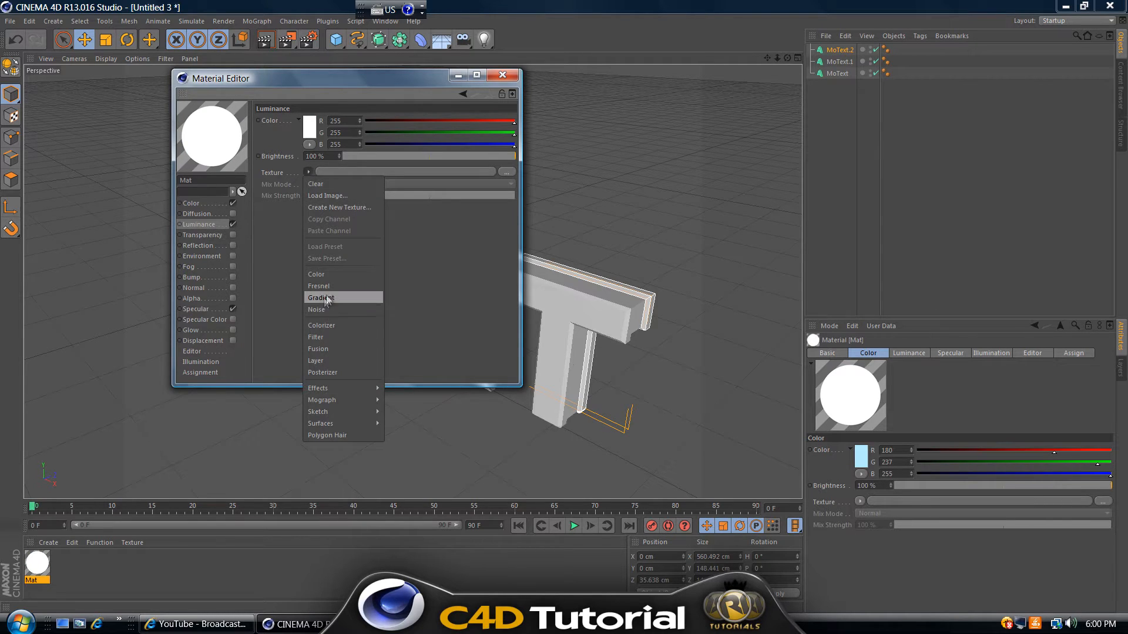
click(343, 298)
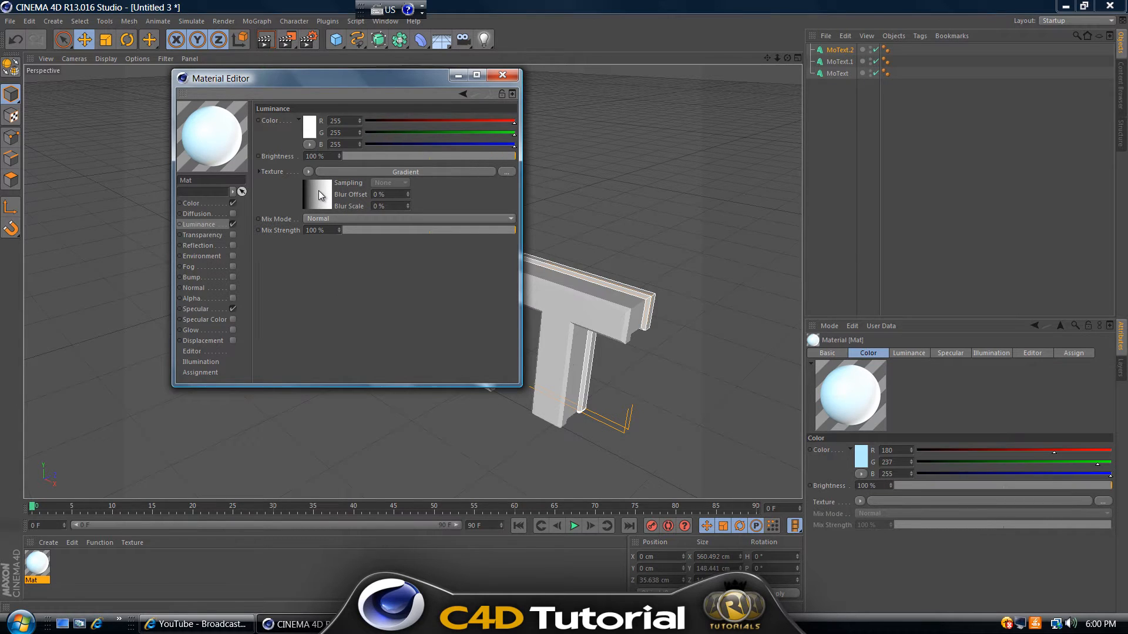
Reverse the luminance gradient by swapping its knots so it runs from white to black.
click(321, 196)
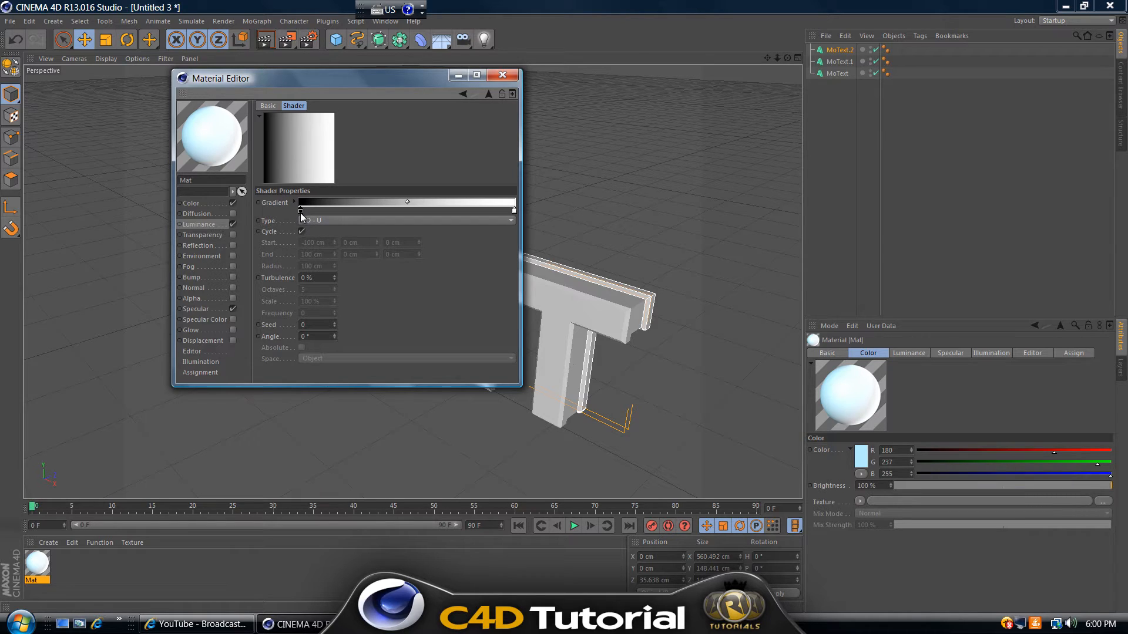
drag(300, 216, 434, 216)
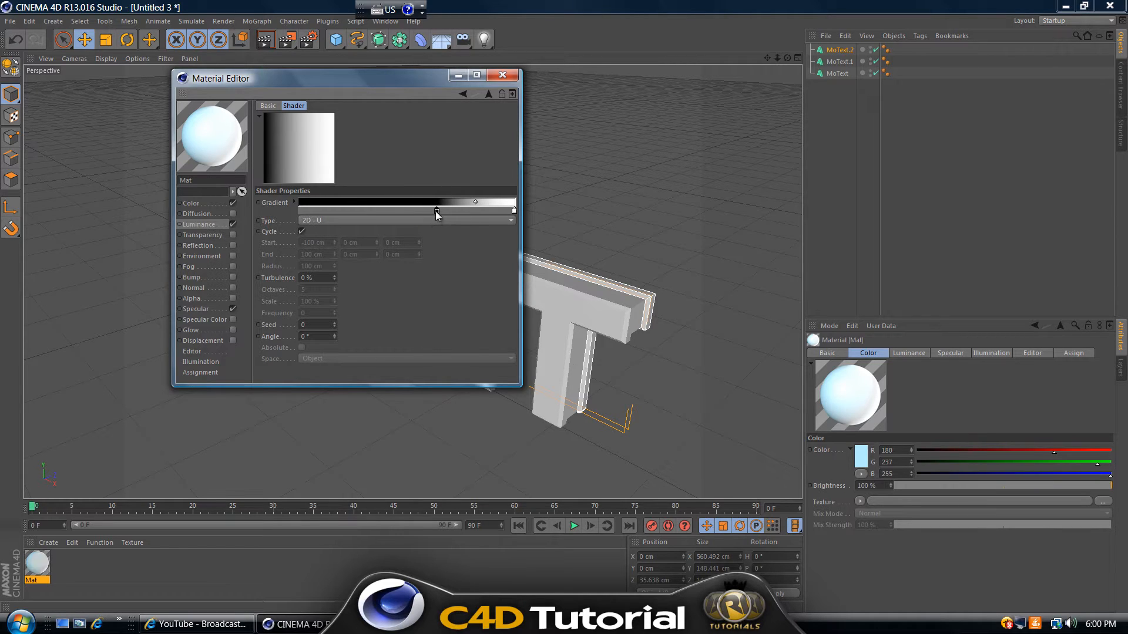
drag(515, 212, 301, 210)
drag(438, 212, 506, 210)
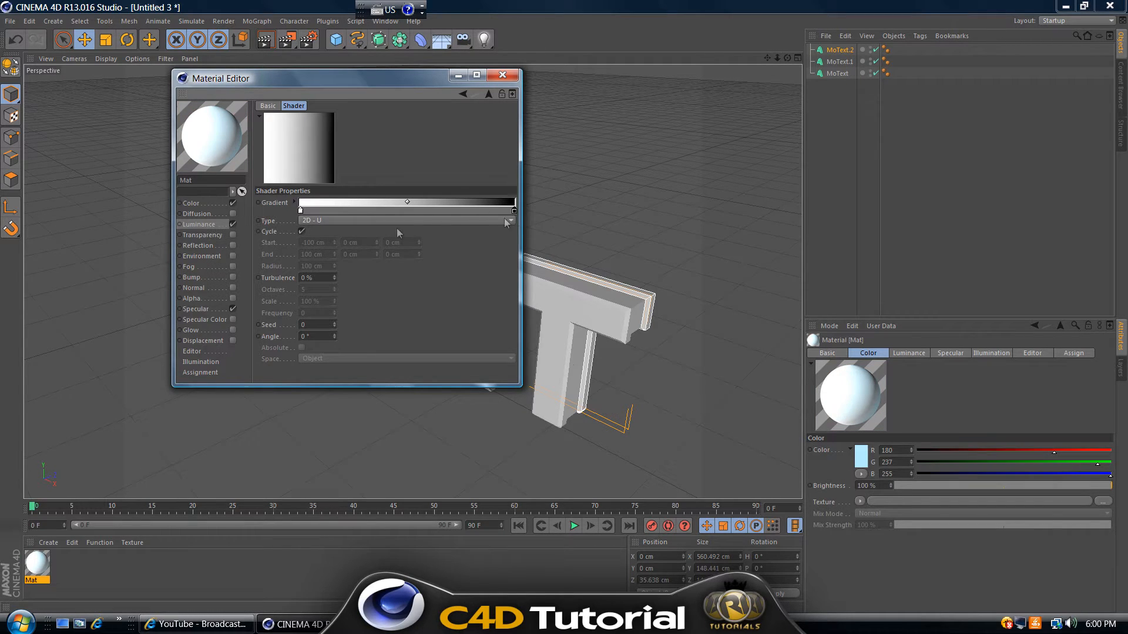
Recolor the gradient's black knot to light blue, hue 196°, R 176, G 234, B 255.
click(513, 212)
double_click(514, 210)
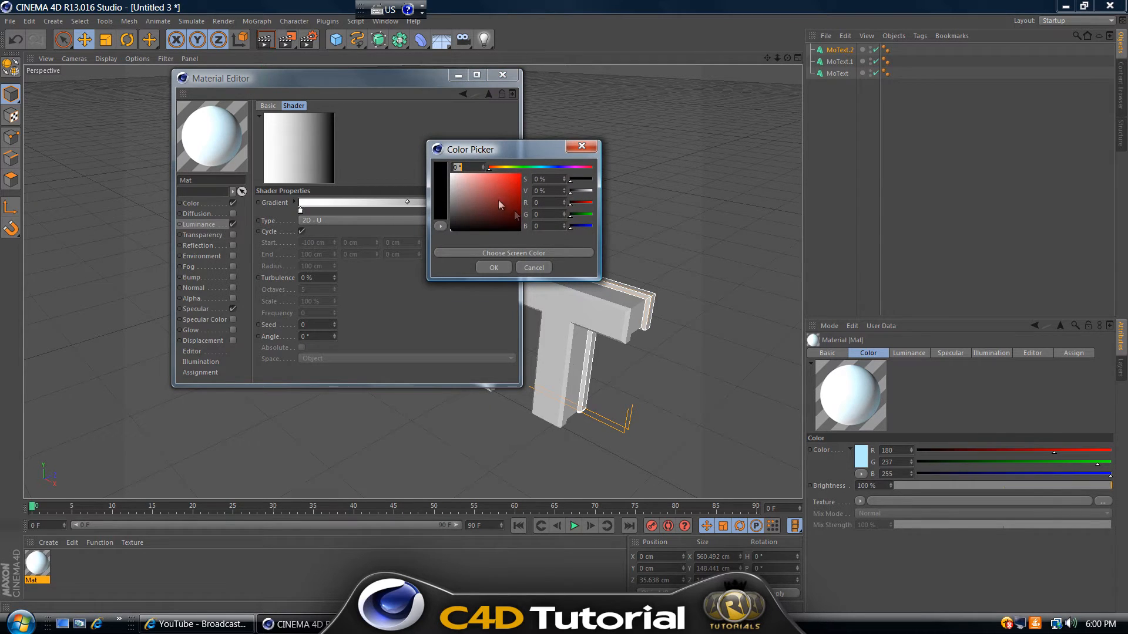
drag(531, 166, 541, 171)
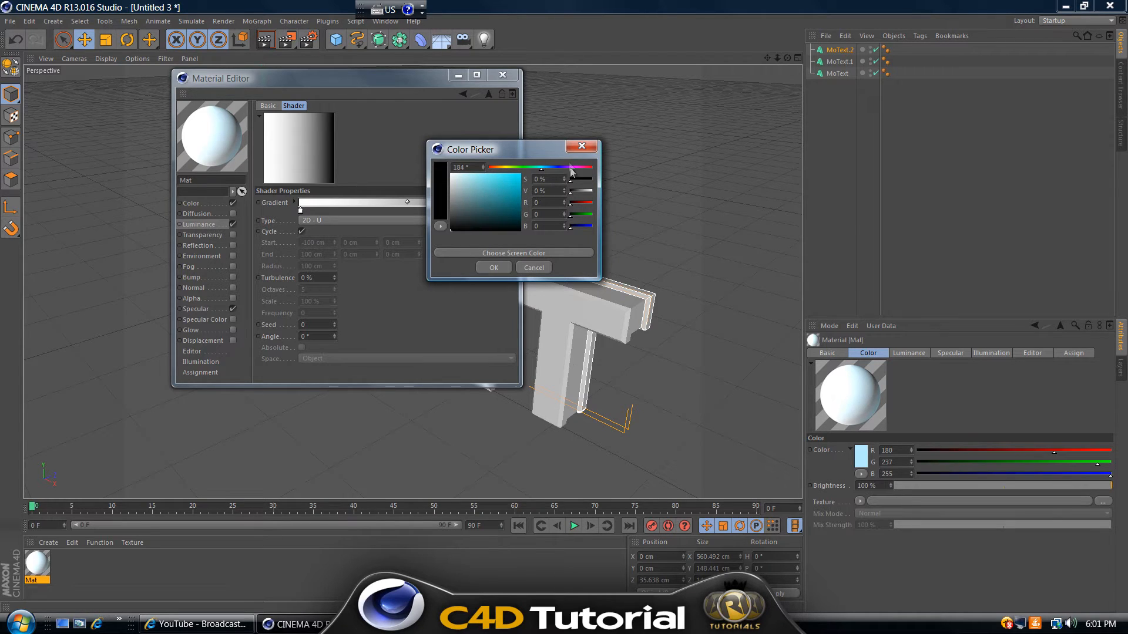
click(544, 168)
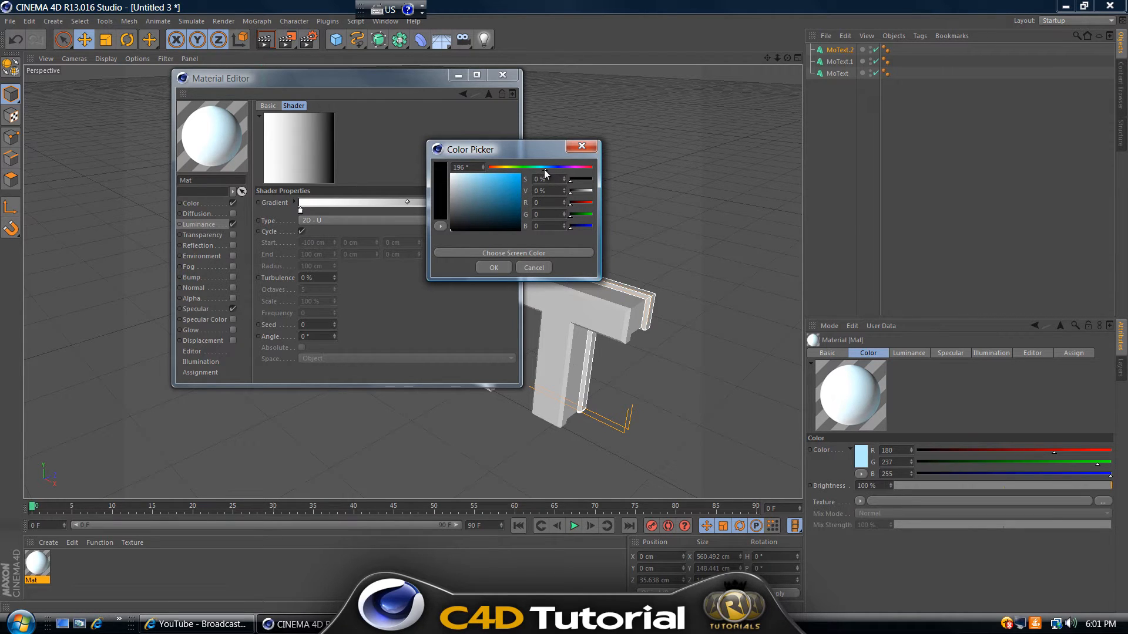
mouse_move(467, 201)
mouse_down()
mouse_move(461, 172)
mouse_move(474, 159)
mouse_up()
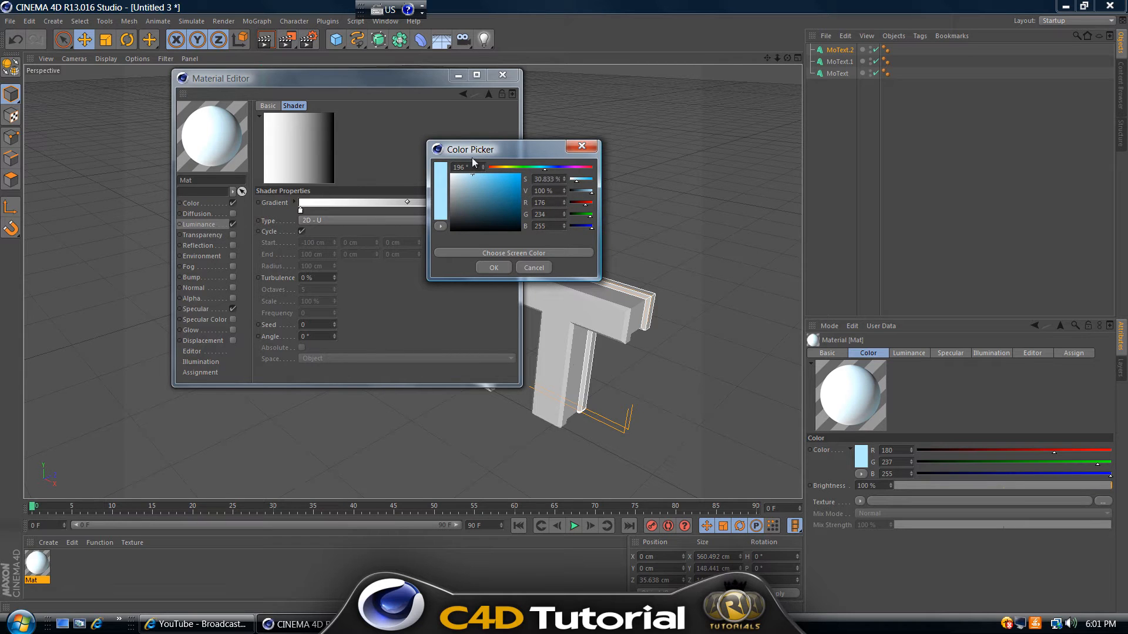
click(493, 268)
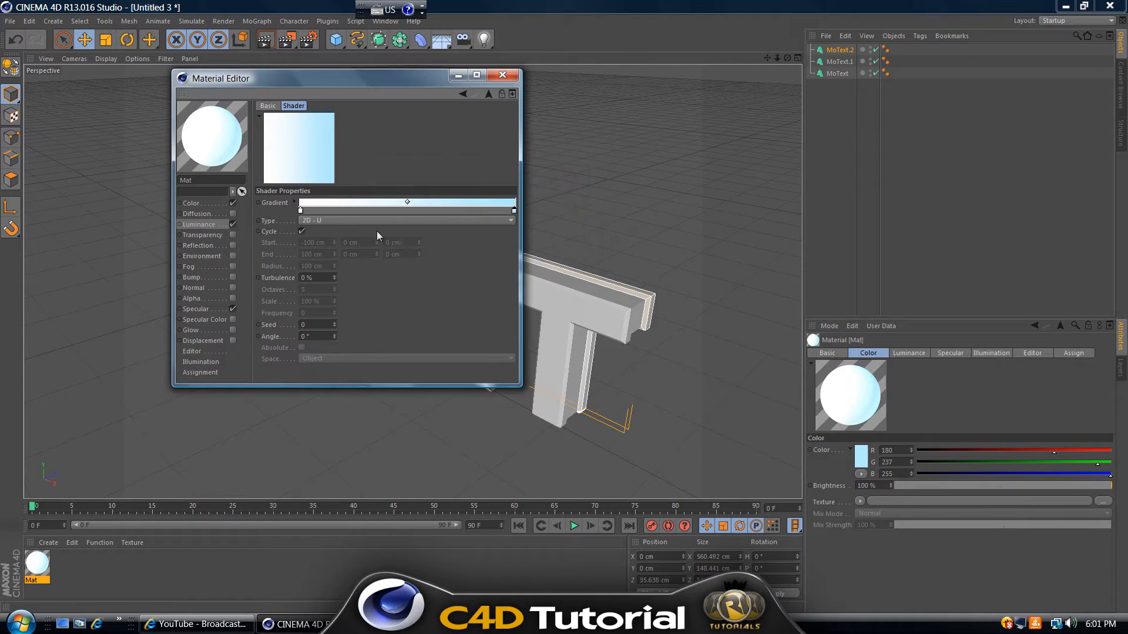
Deepen the luminance gradient's light-blue end knot to R 157, G 228, B 255, keeping hue 196°.
double_click(513, 212)
drag(471, 176, 476, 174)
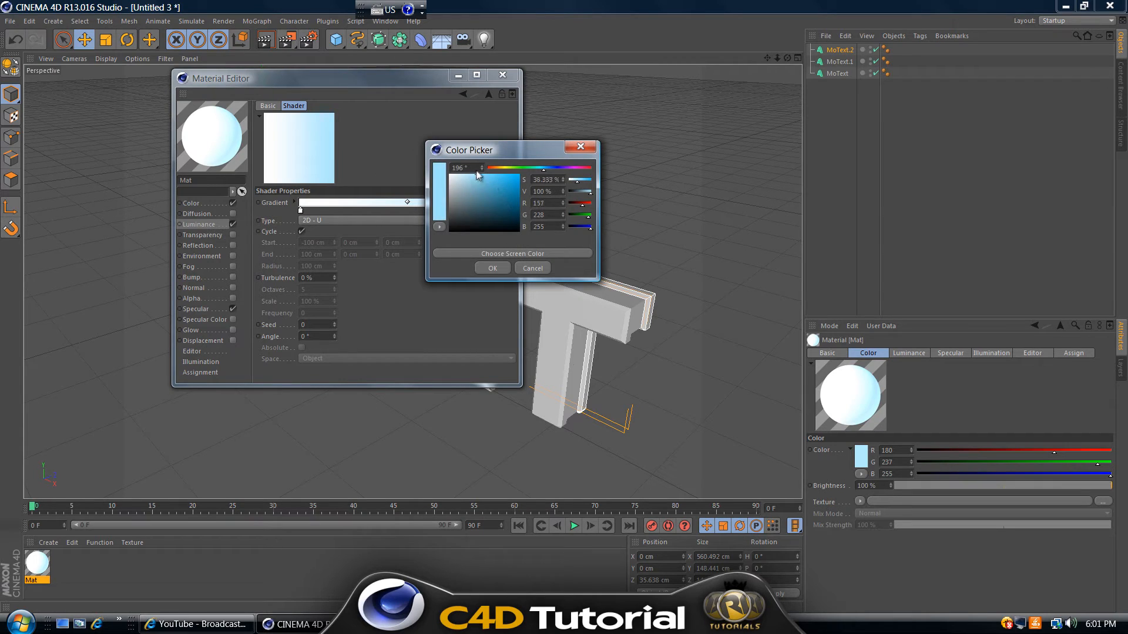
click(492, 269)
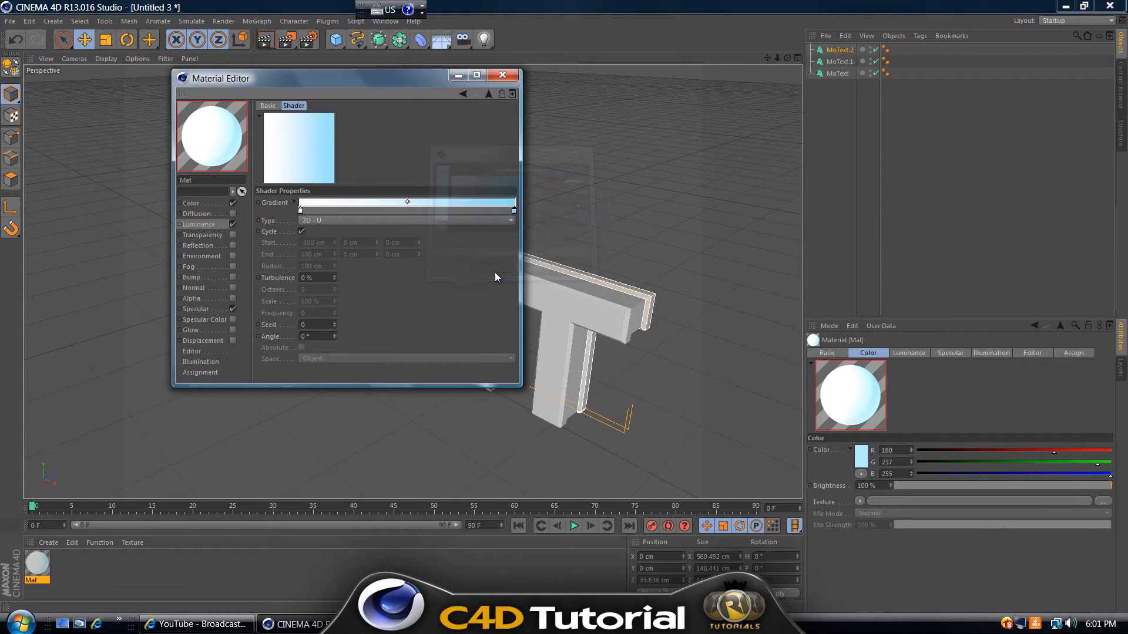
Recolor the gradient's white knot to a pale blue, hue 190°, R 210, G 247, B 255.
double_click(300, 212)
click(333, 169)
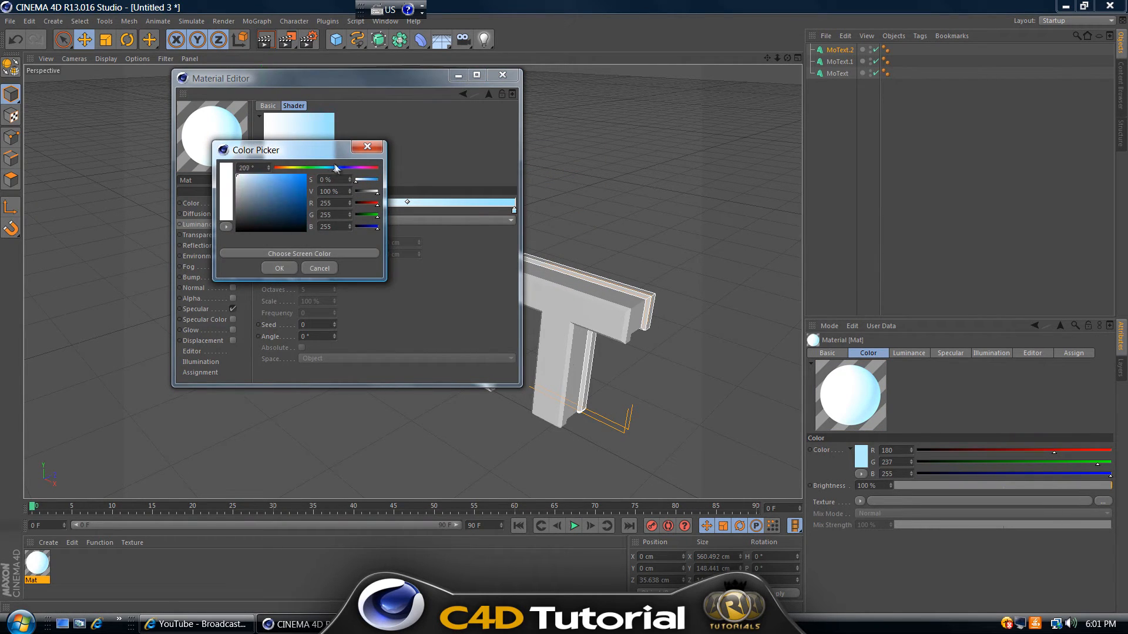
drag(330, 167, 327, 168)
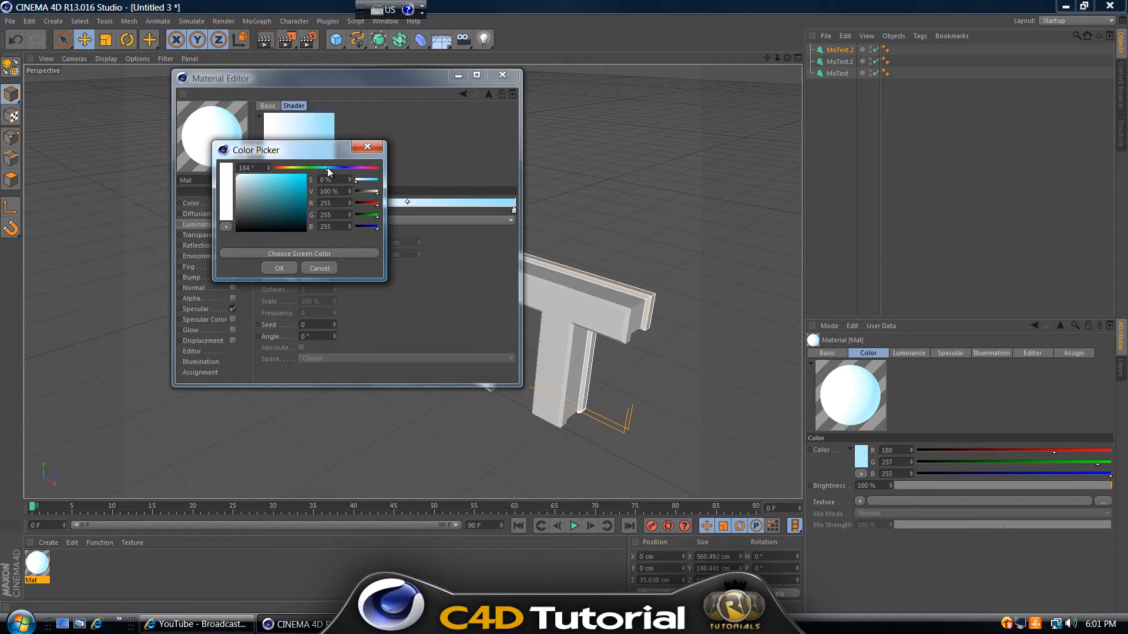
click(247, 175)
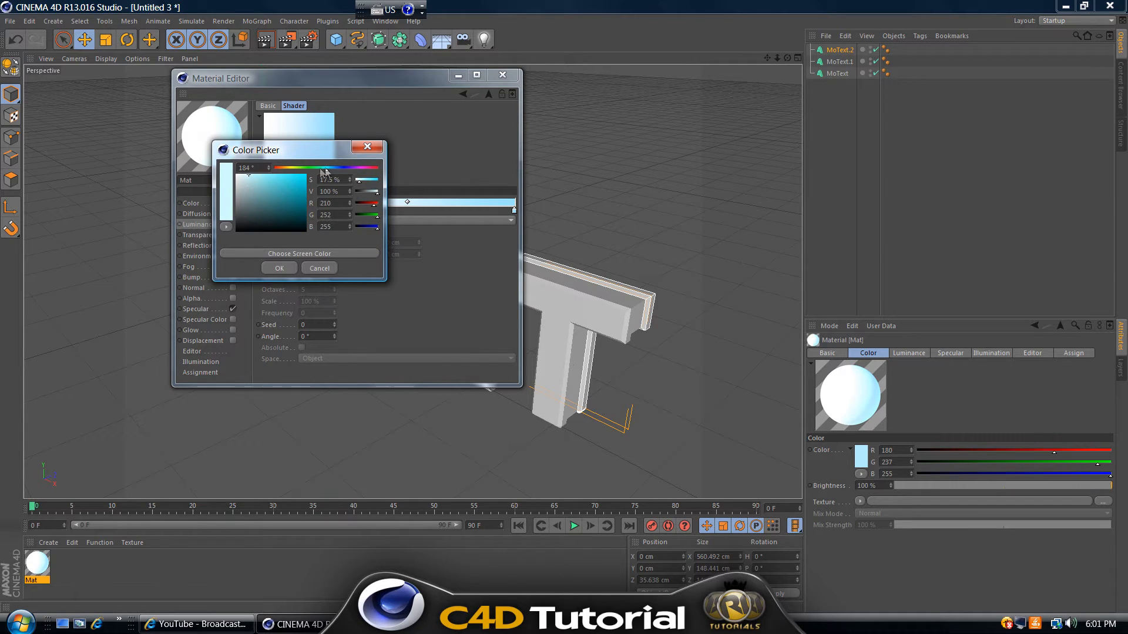
drag(327, 171, 329, 171)
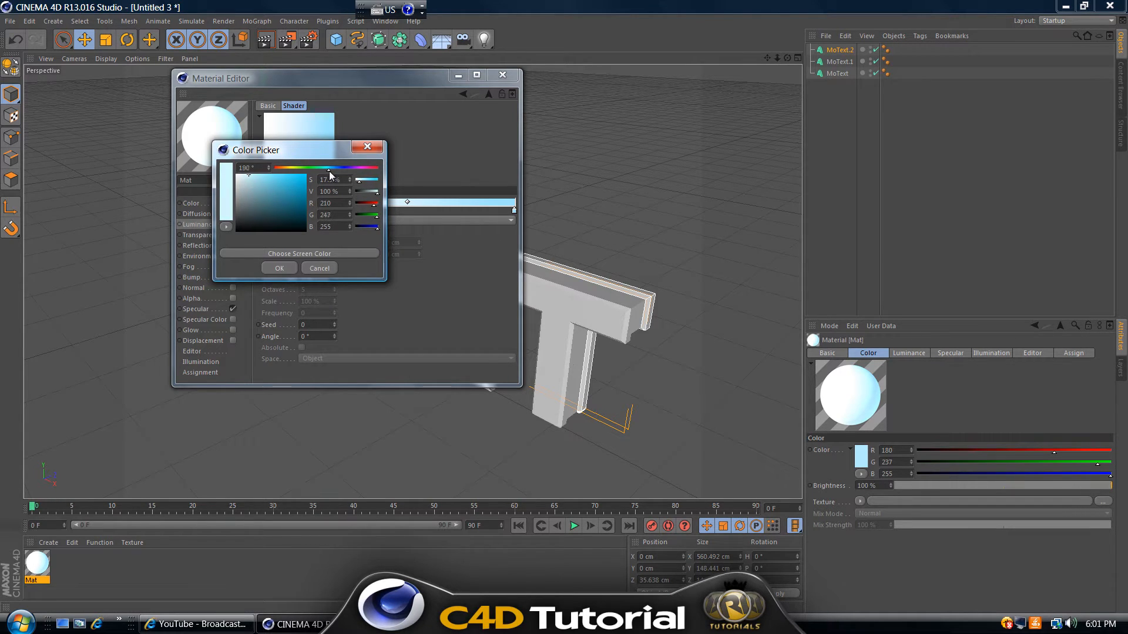
click(280, 268)
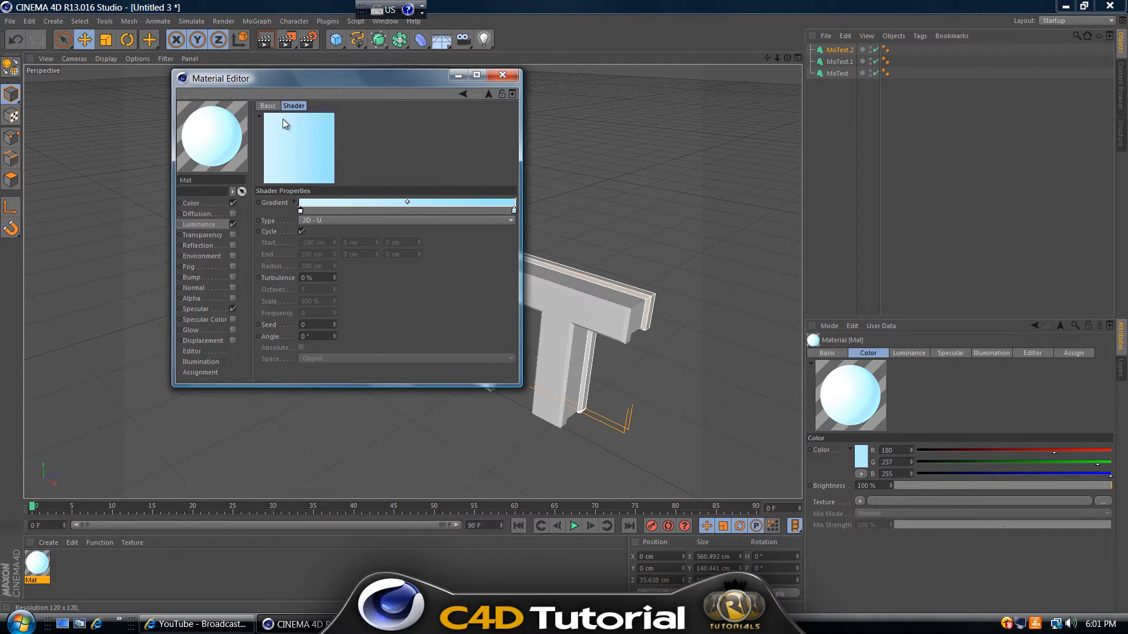
Set the Luminance channel's base color to light blue, R 180, G 237, B 255.
click(209, 224)
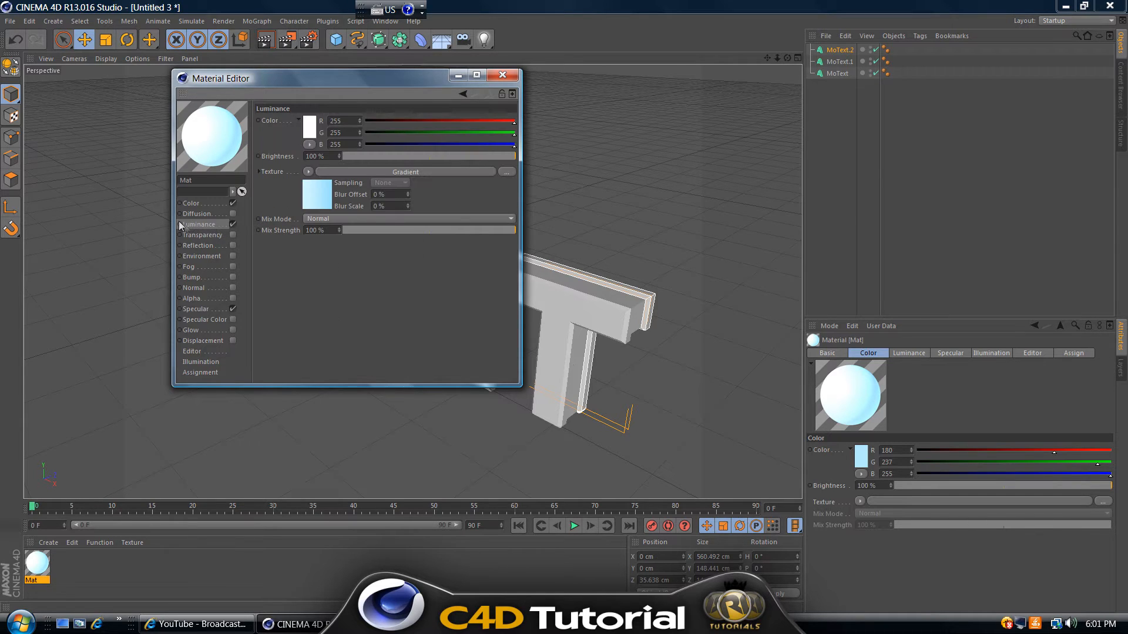
click(309, 129)
drag(329, 81, 339, 83)
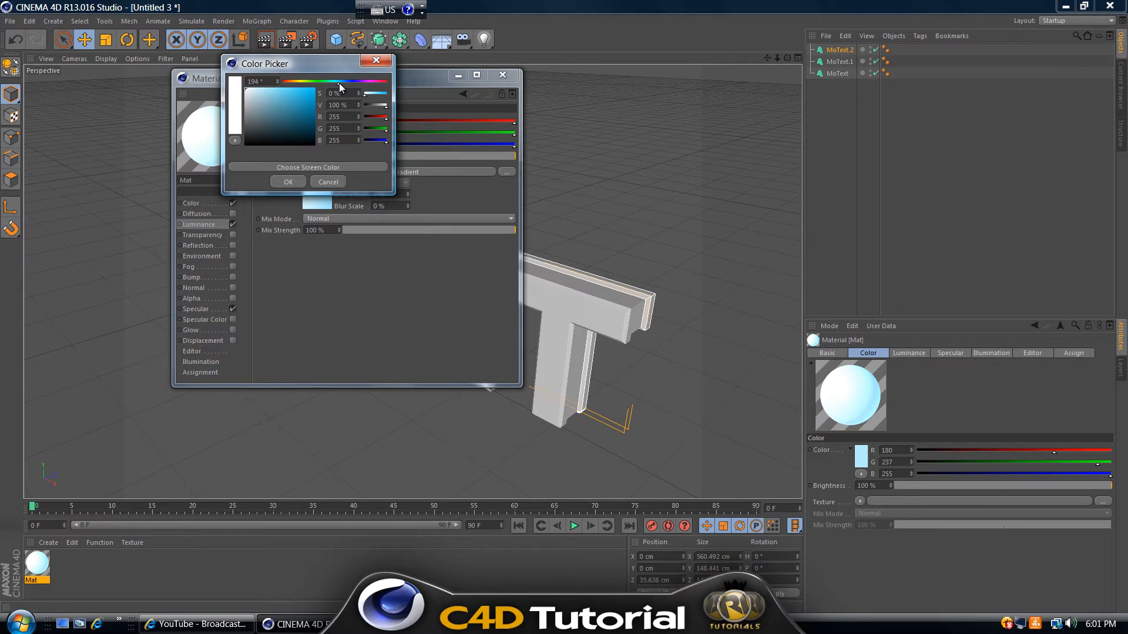
click(265, 88)
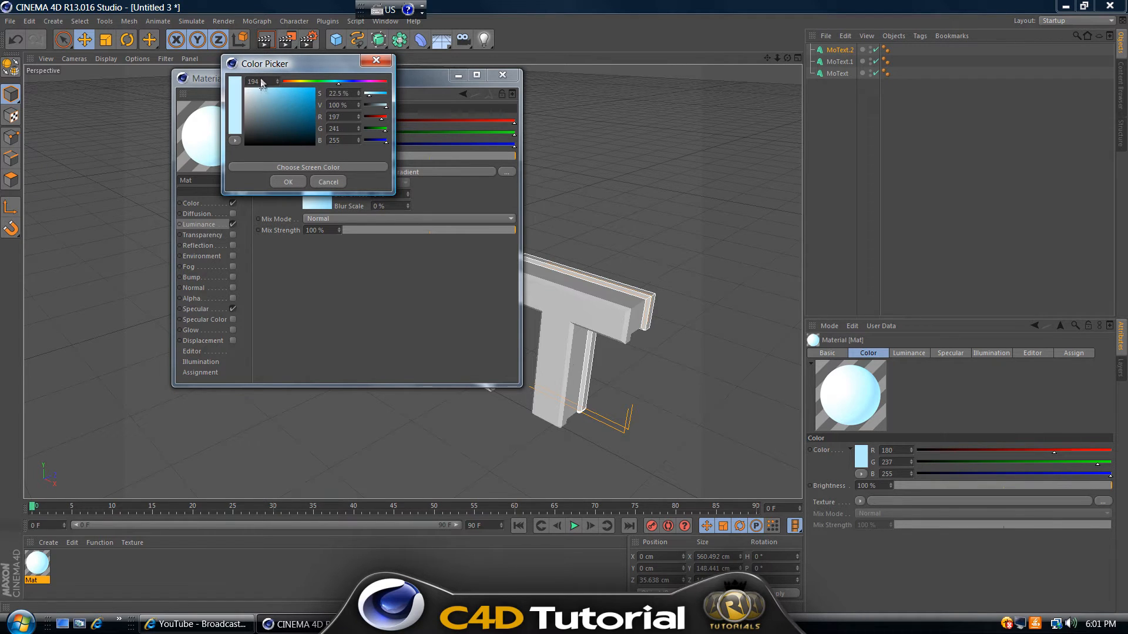
click(288, 182)
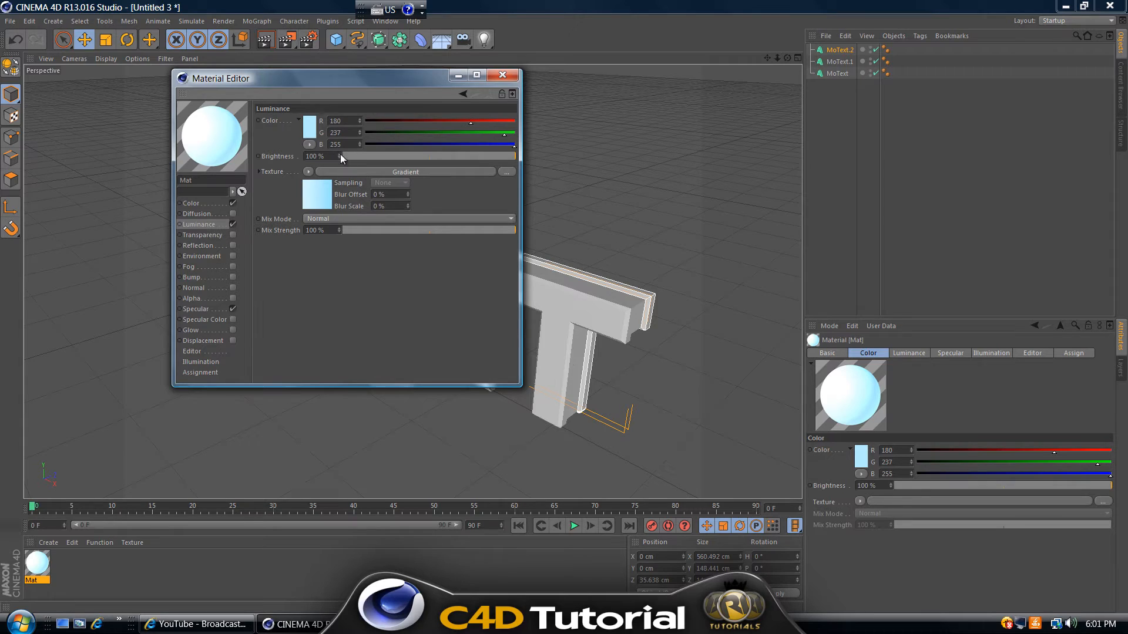
Set the luminance brightness to 130% and its mix mode to Multiply, and close the material's settings.
drag(340, 154, 340, 155)
click(312, 218)
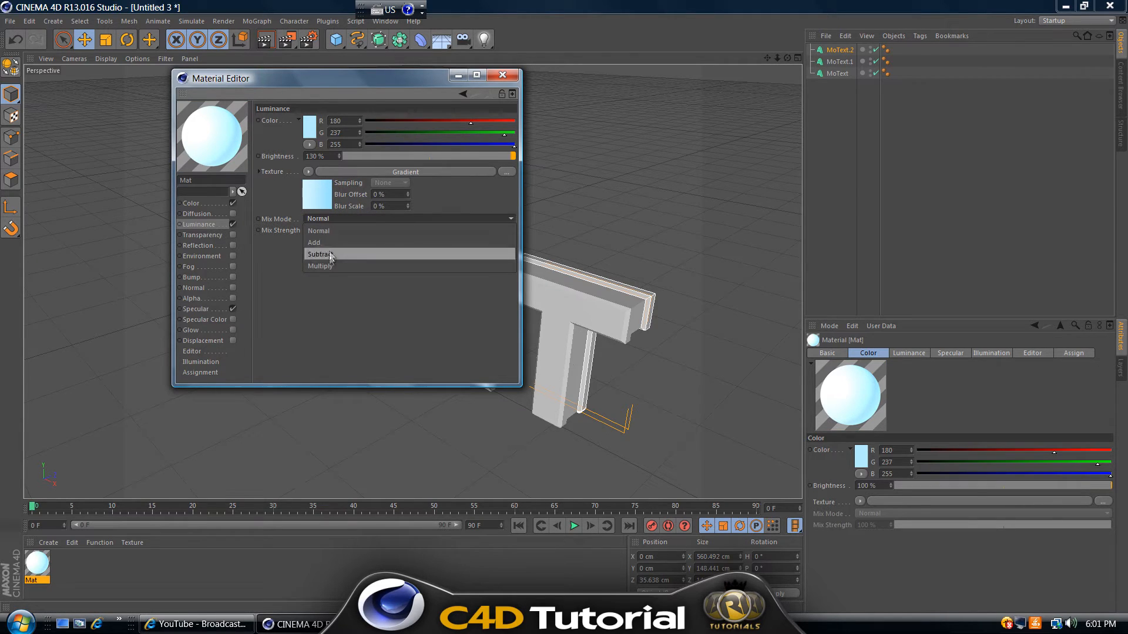
click(327, 269)
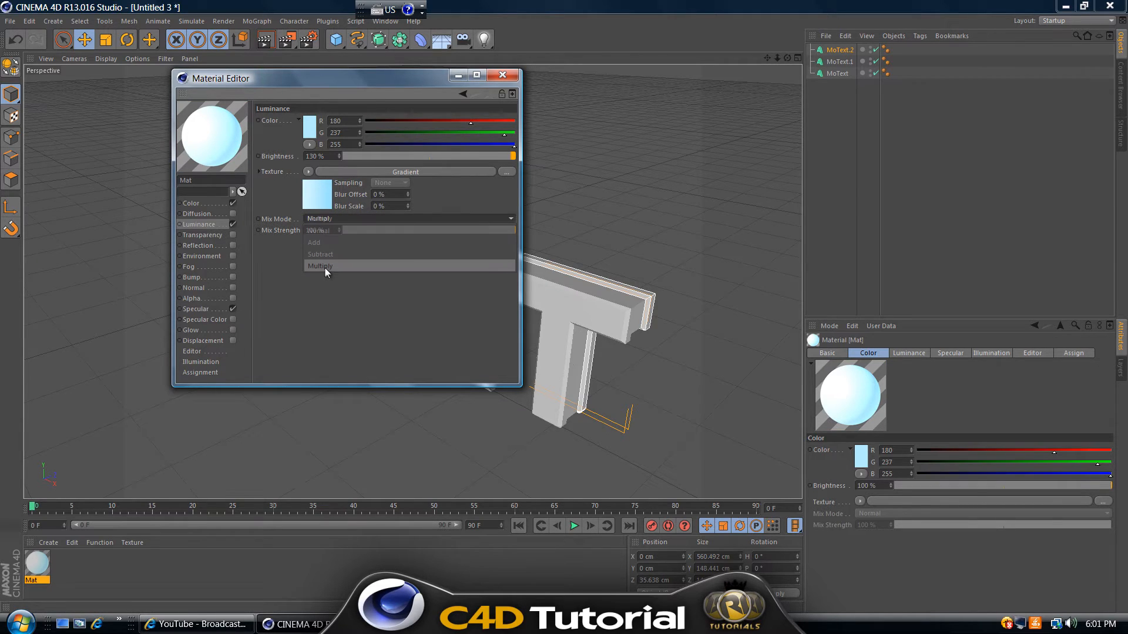
click(503, 74)
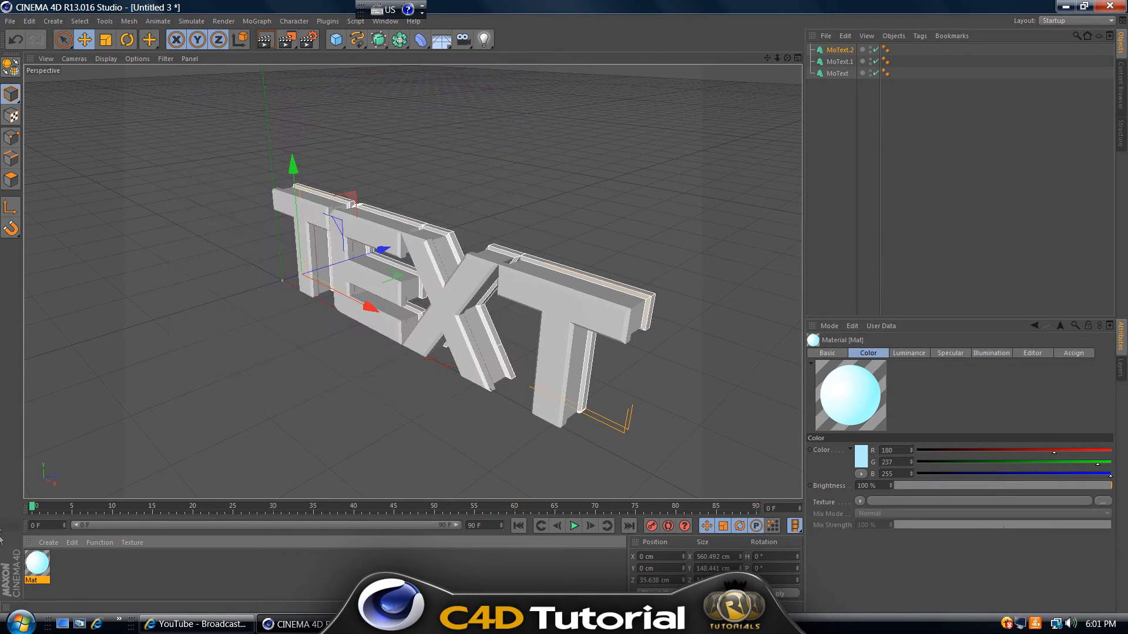
Apply the light-blue material to the middle MoText object between the front and back pieces.
drag(34, 565, 604, 319)
drag(552, 276, 441, 248)
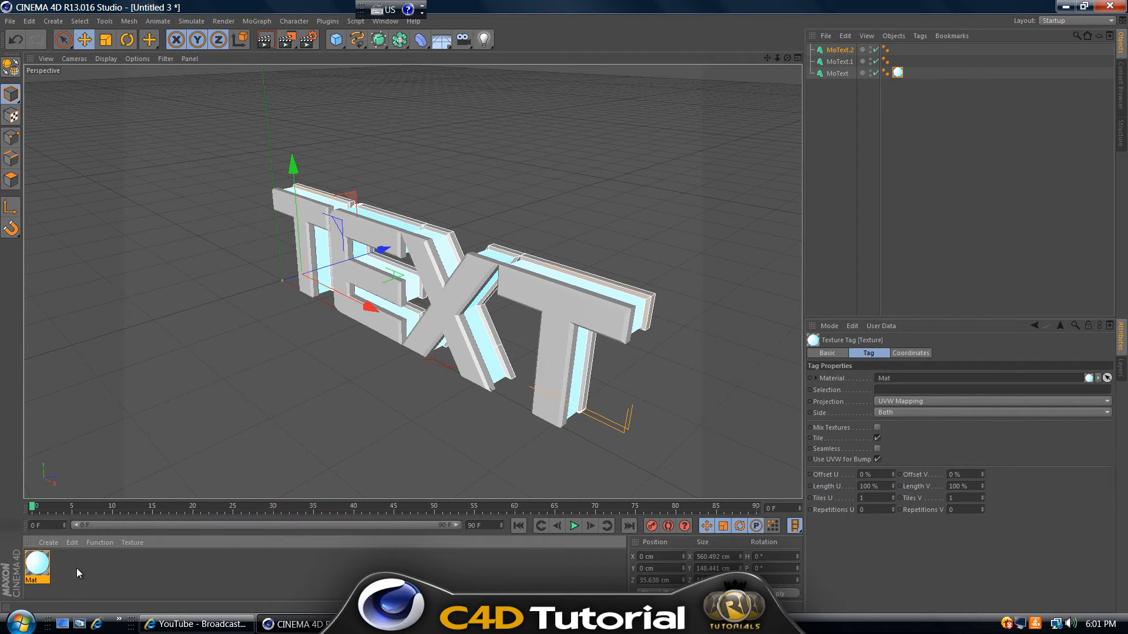
Create a second material and enable its Reflection channel with a Gradient shader as the texture.
double_click(109, 570)
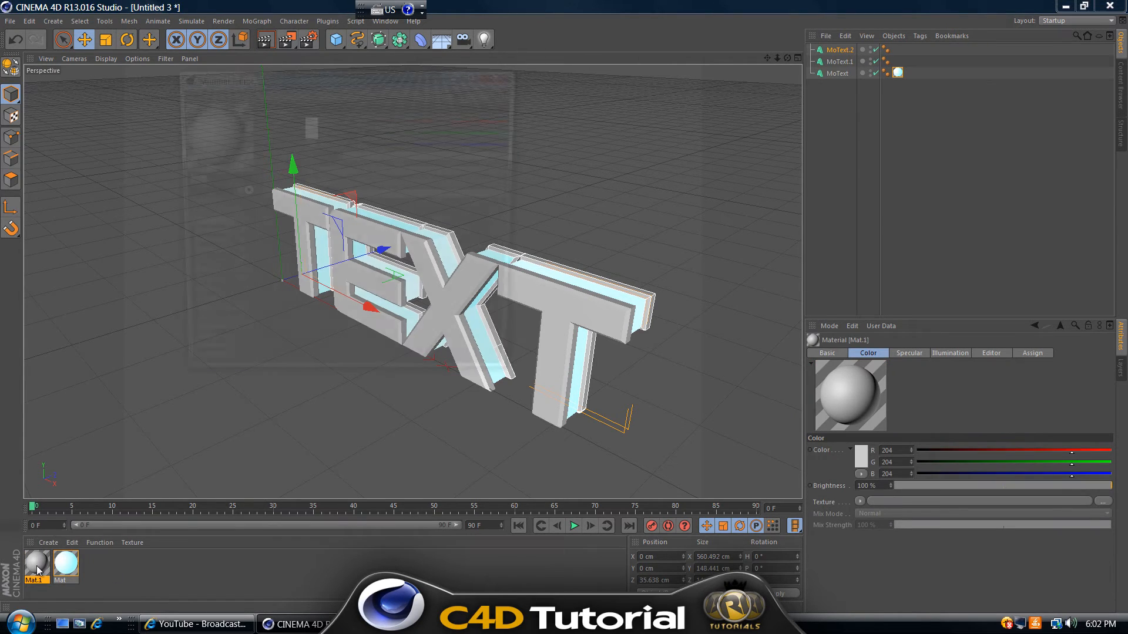
double_click(37, 567)
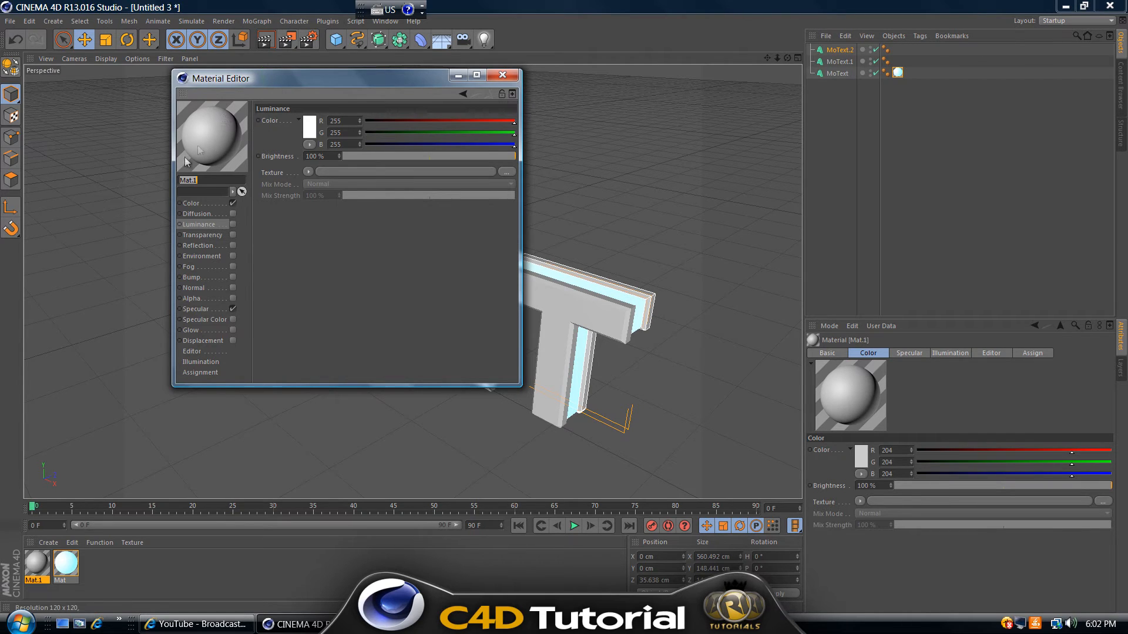
click(207, 245)
click(233, 246)
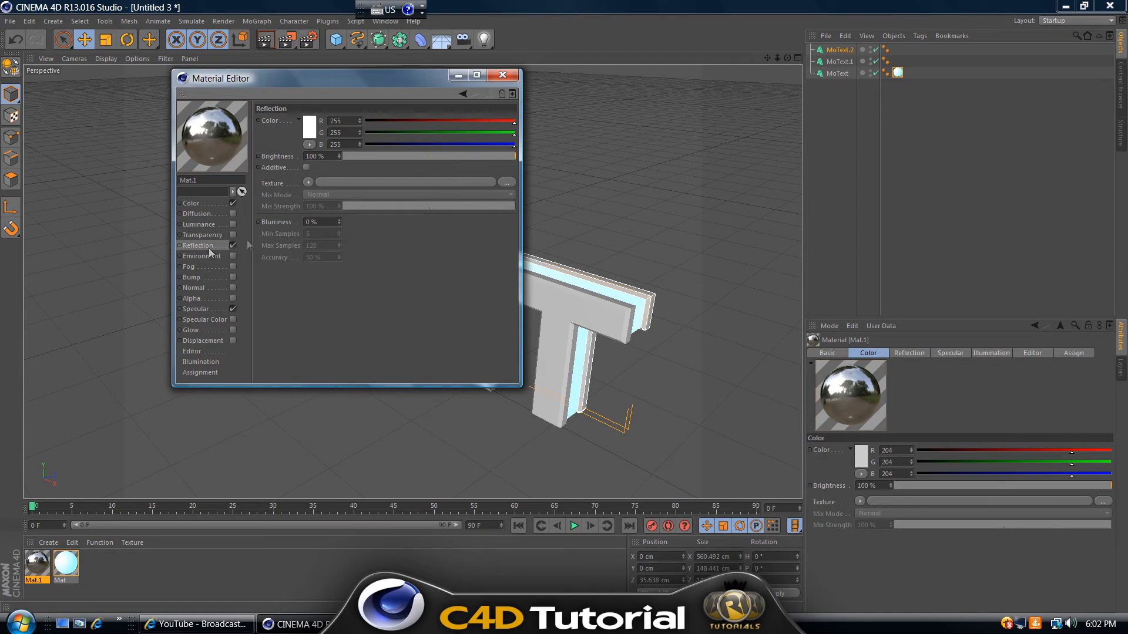
click(308, 181)
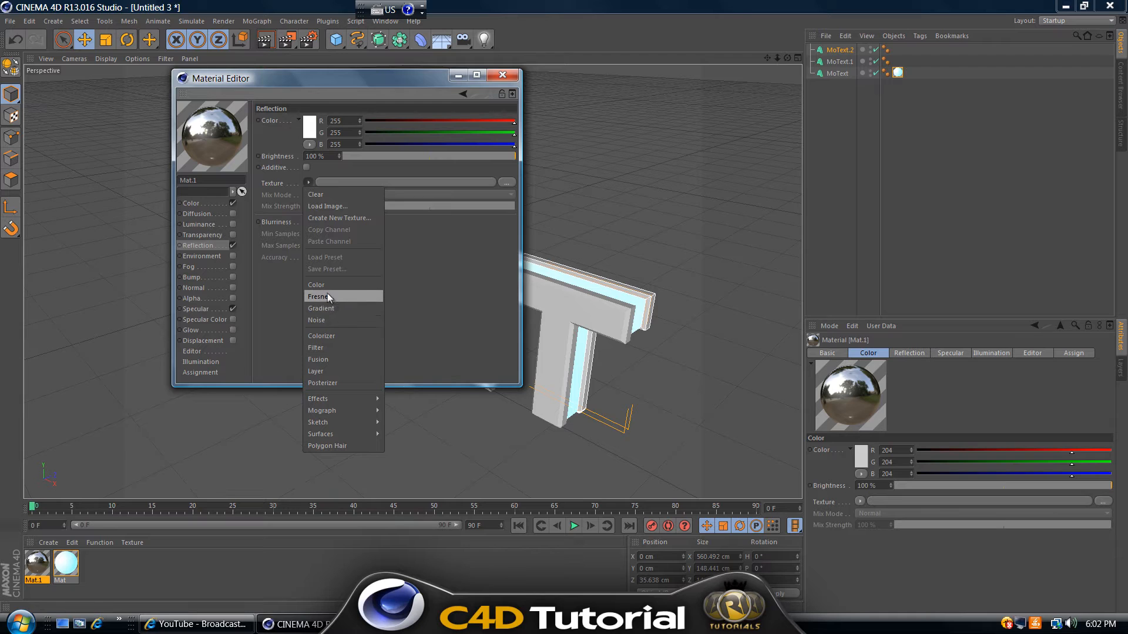
click(321, 308)
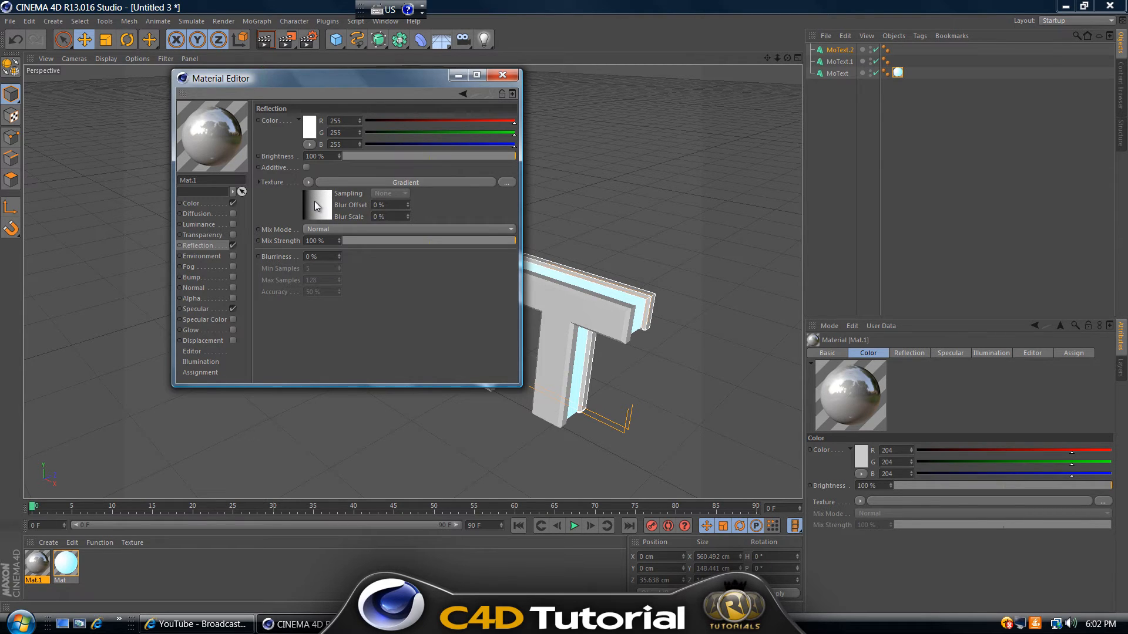
Swap the reflection gradient's knots so it runs from white to black, and set its type to 2D - V.
click(315, 202)
drag(300, 210, 428, 210)
drag(515, 210, 300, 211)
drag(427, 210, 514, 211)
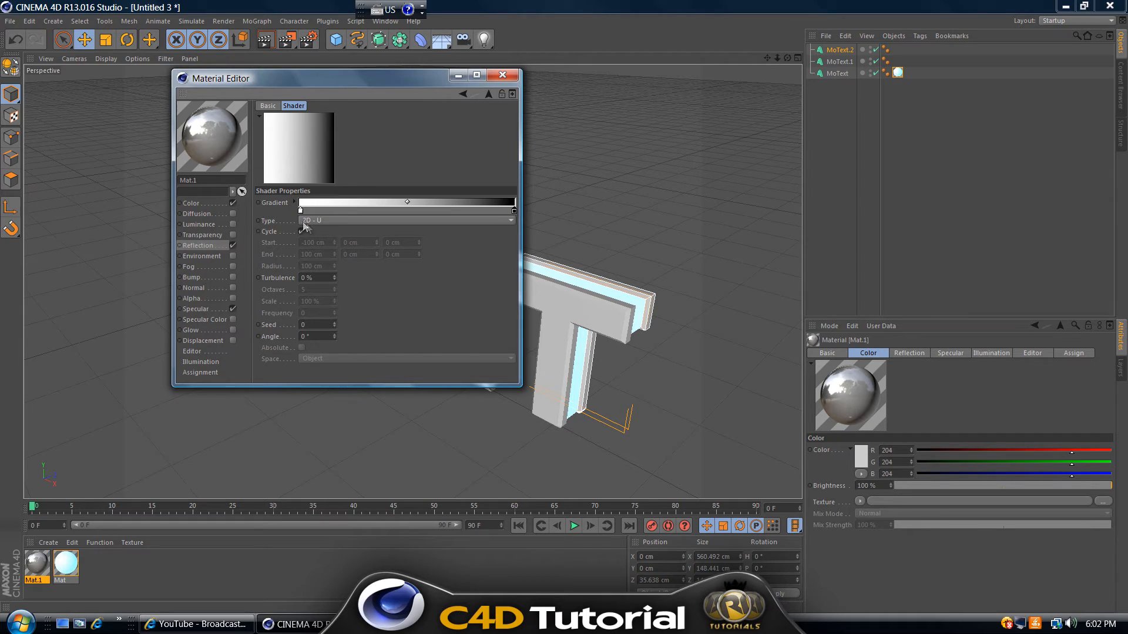
click(338, 221)
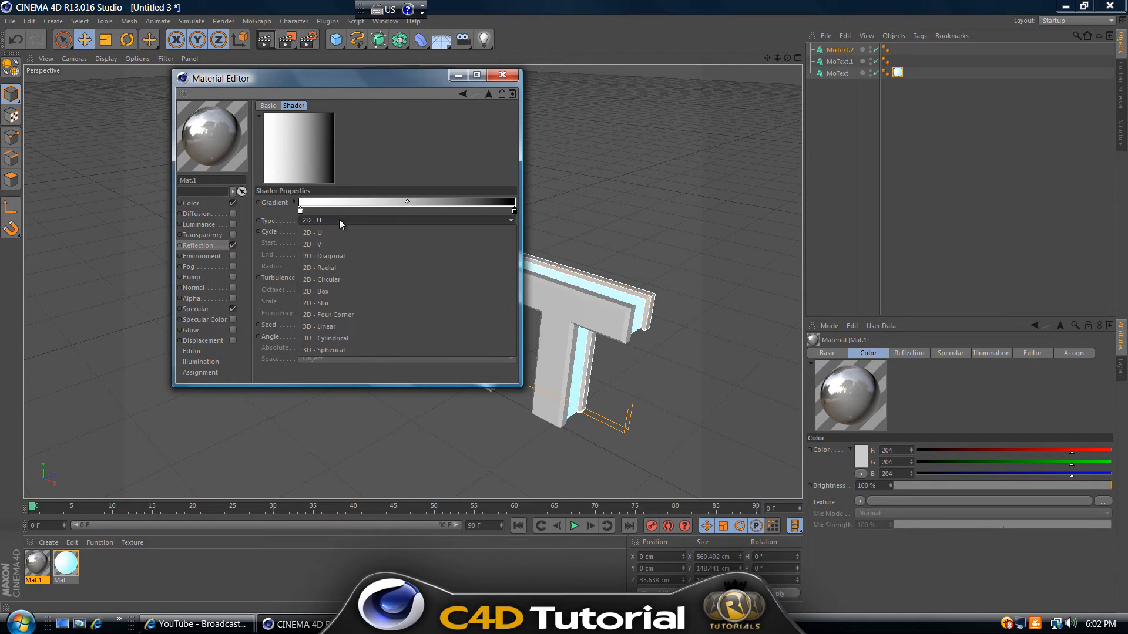
click(323, 244)
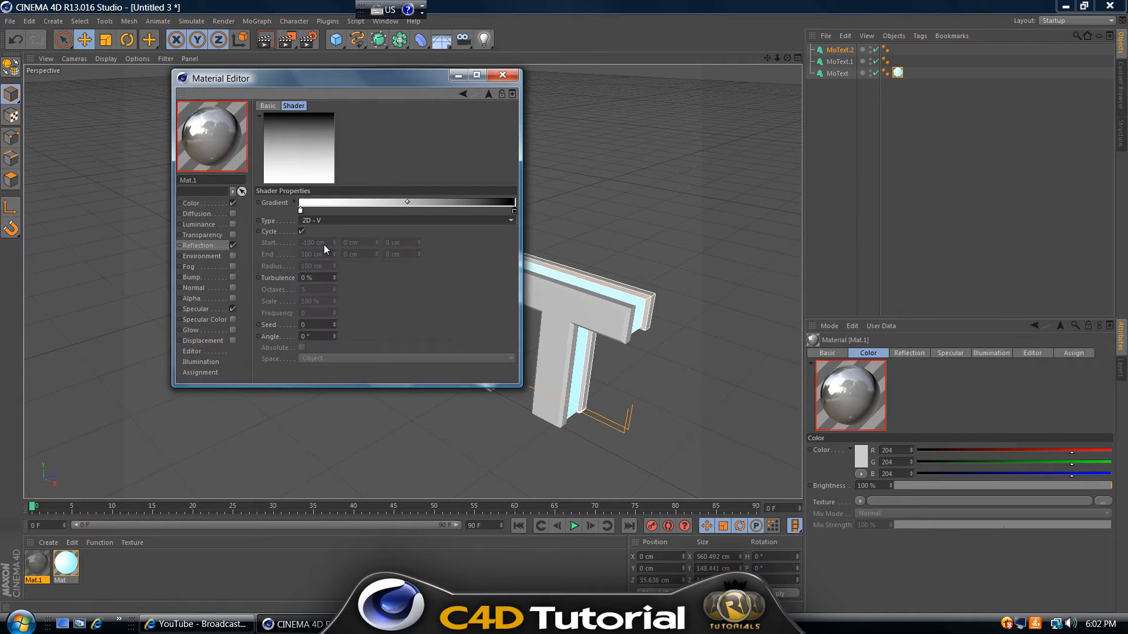
Recolor the reflection gradient's black knot to light gray, R 166, G 166, B 166.
double_click(514, 212)
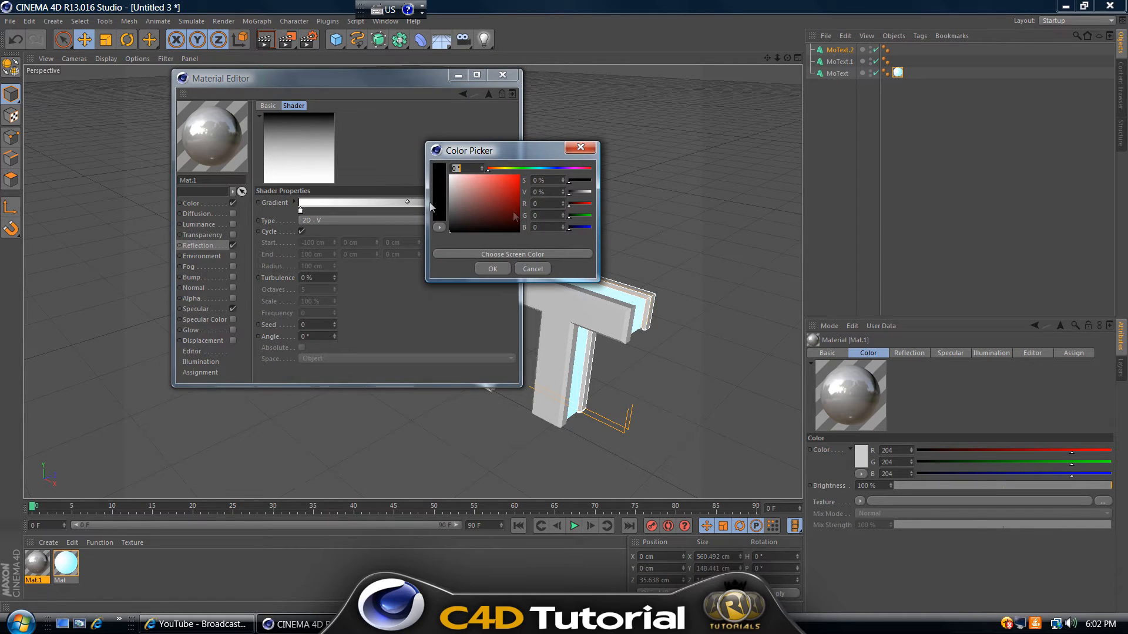
drag(484, 192, 427, 199)
drag(491, 168, 443, 195)
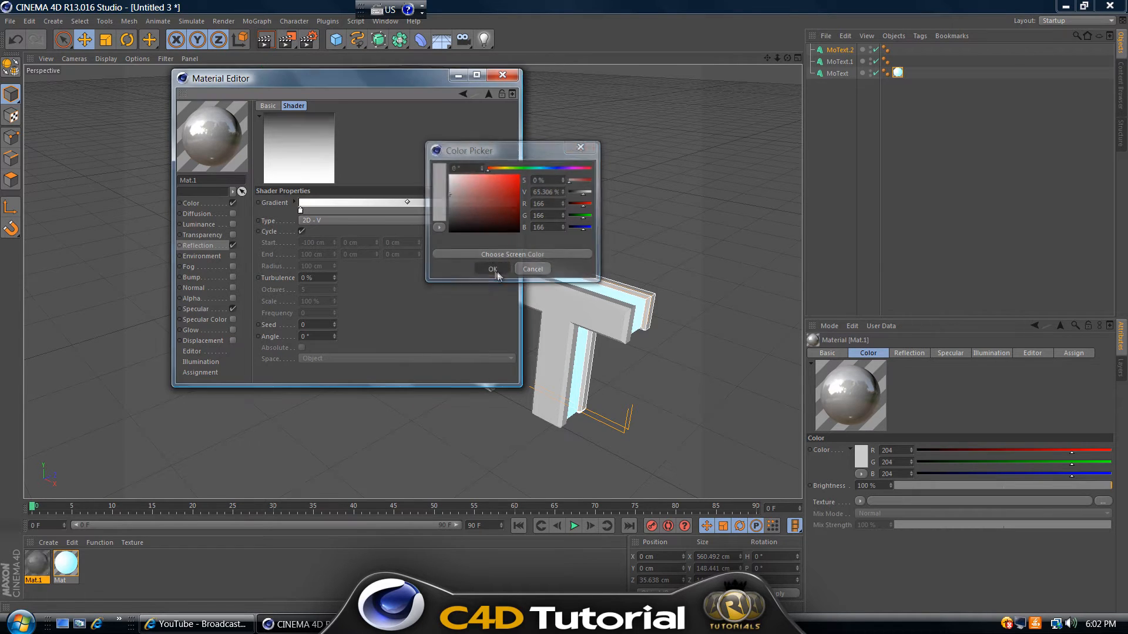
click(495, 270)
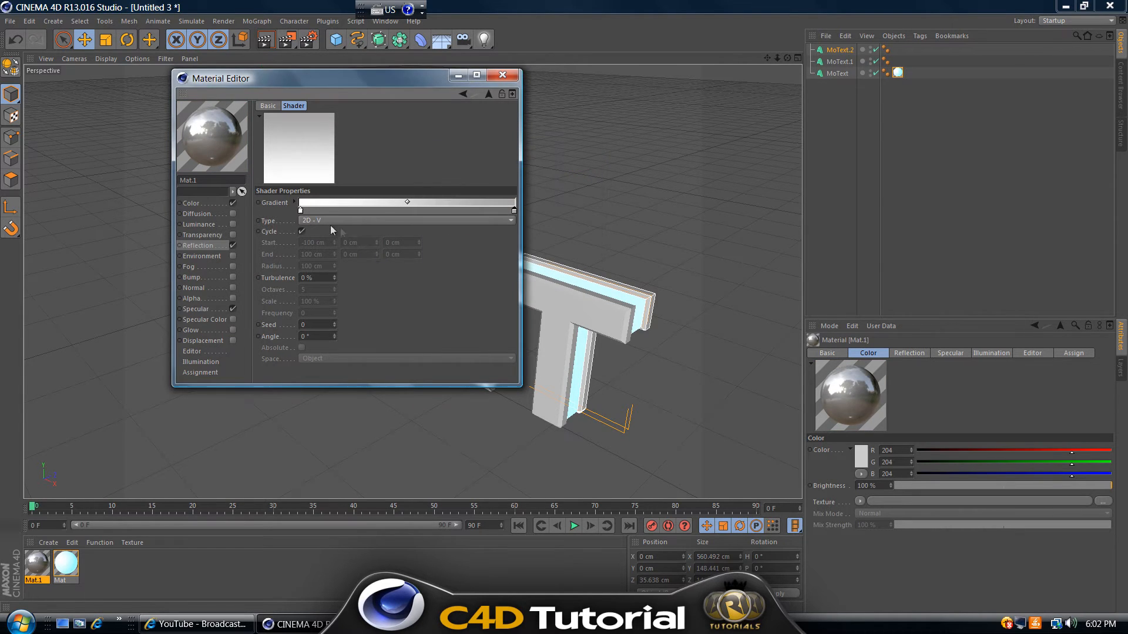
Keep the reflection gradient's white knot white and darken its gray knot to R 83, G 83, B 83.
double_click(300, 210)
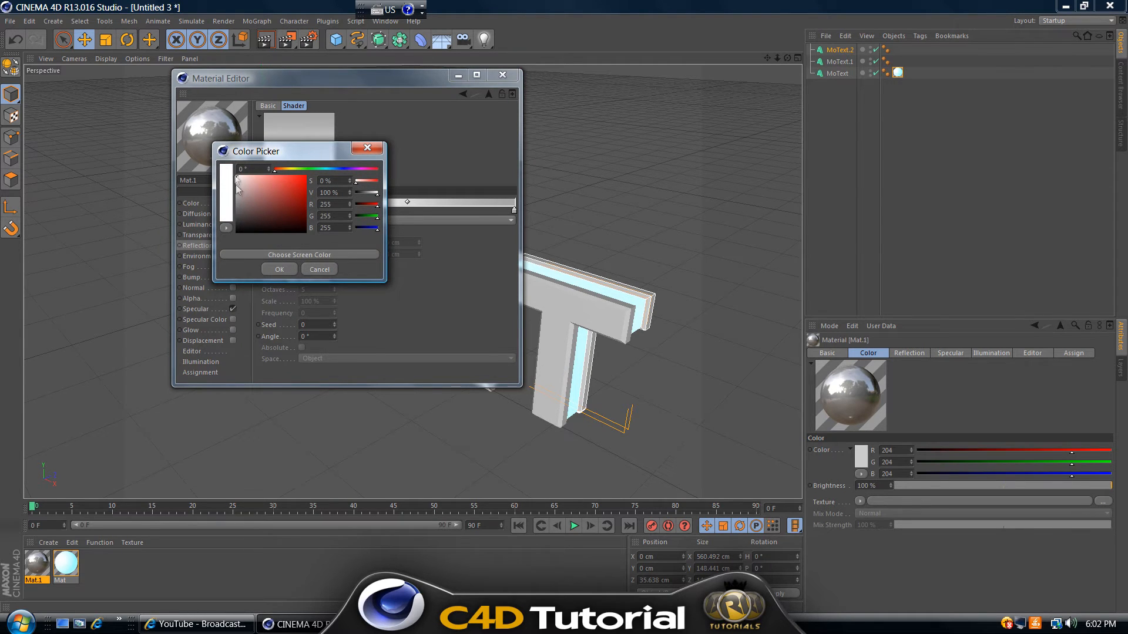
click(271, 269)
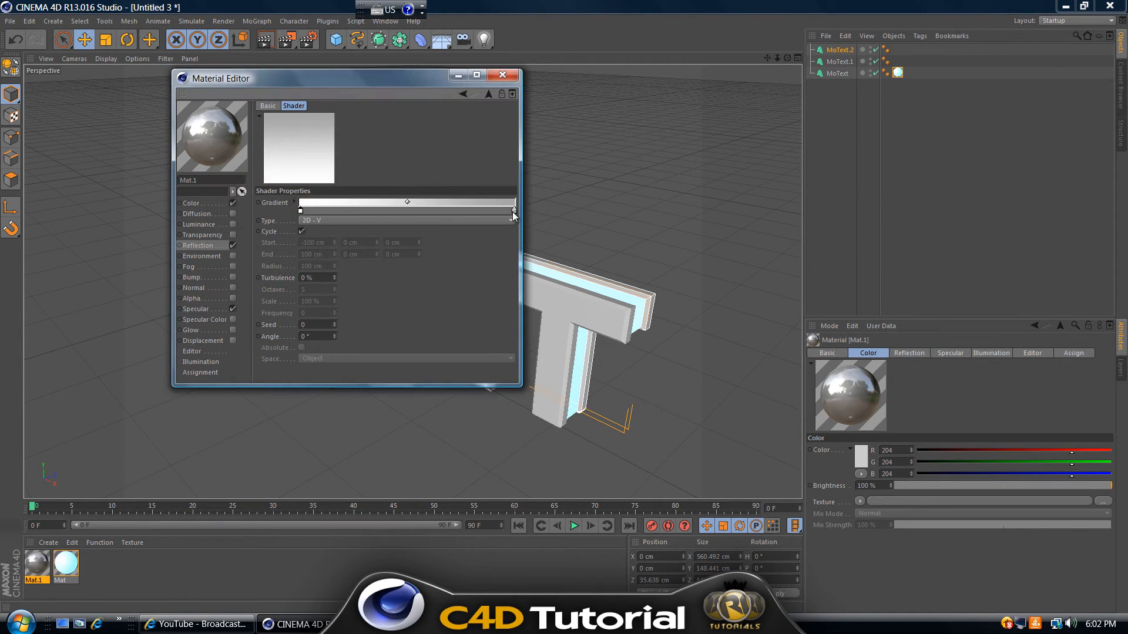
double_click(514, 211)
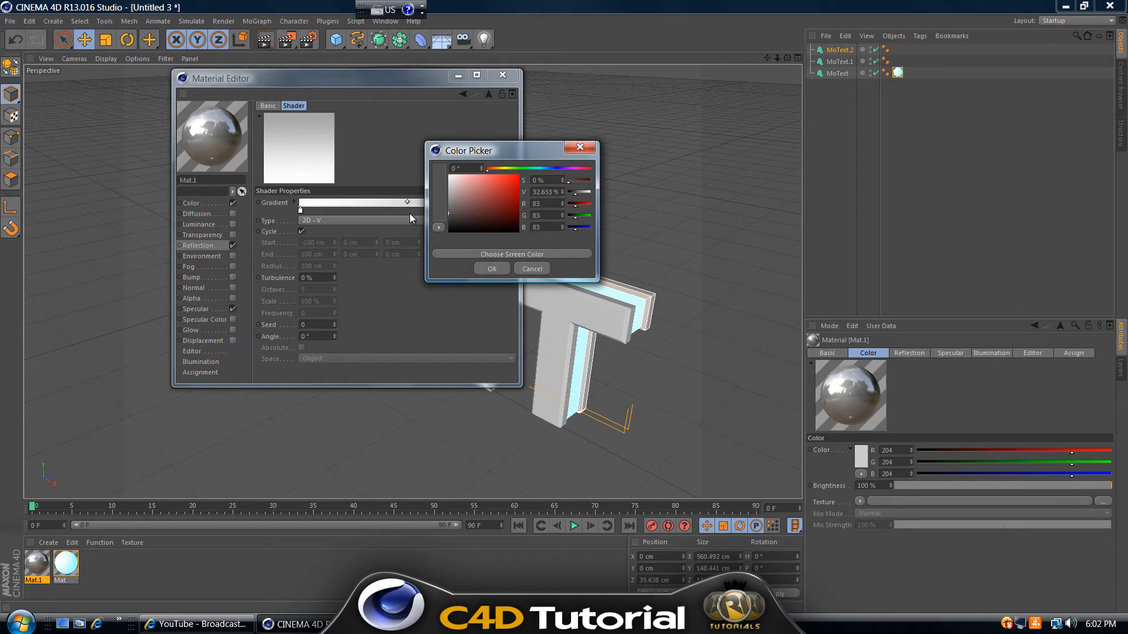
click(492, 269)
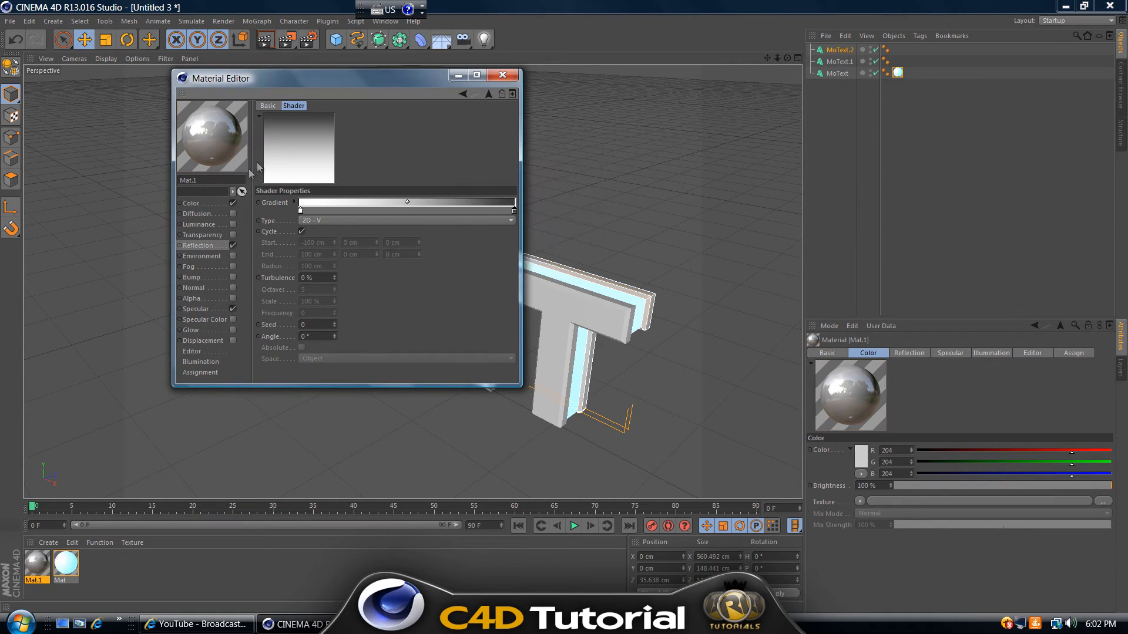
Enable the material's Diffusion channel and make it affect both reflection and luminance.
click(232, 215)
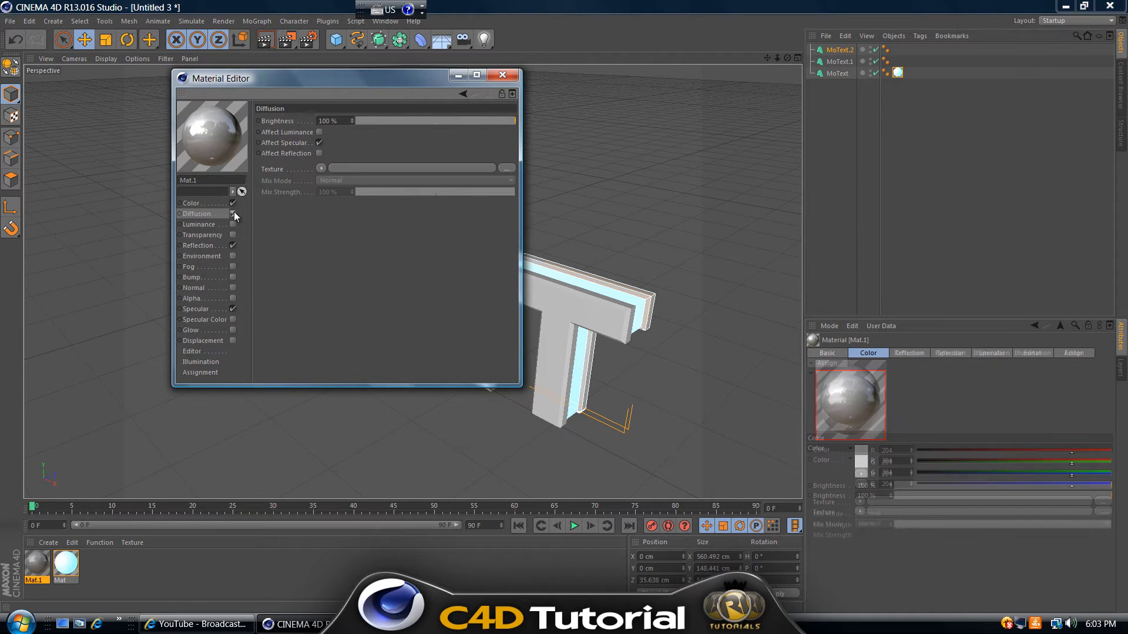
click(319, 152)
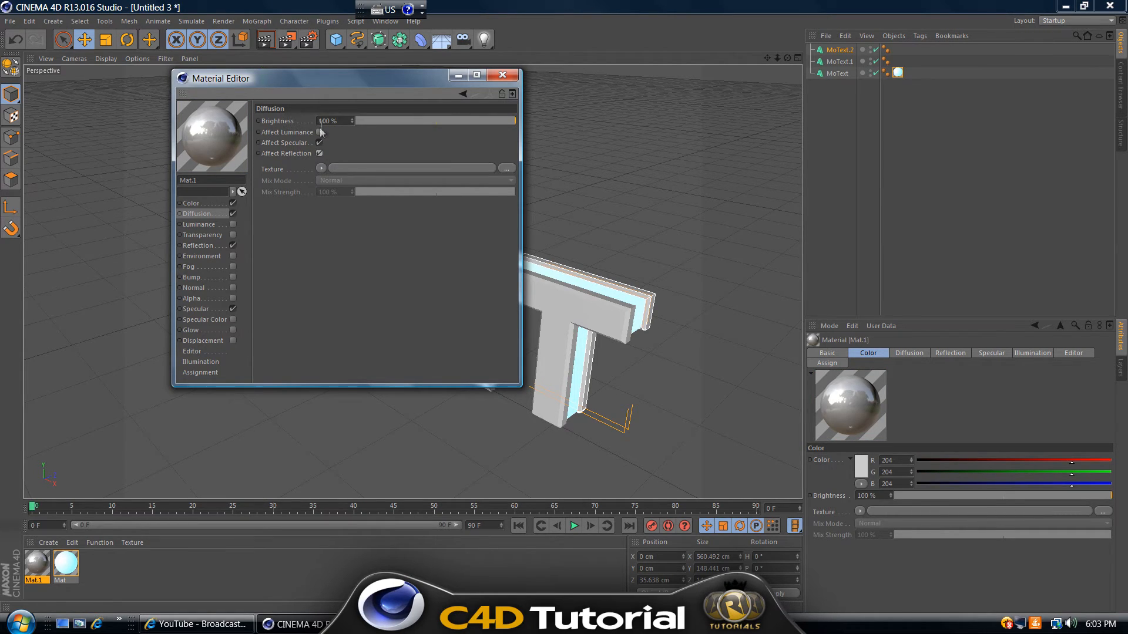
click(319, 132)
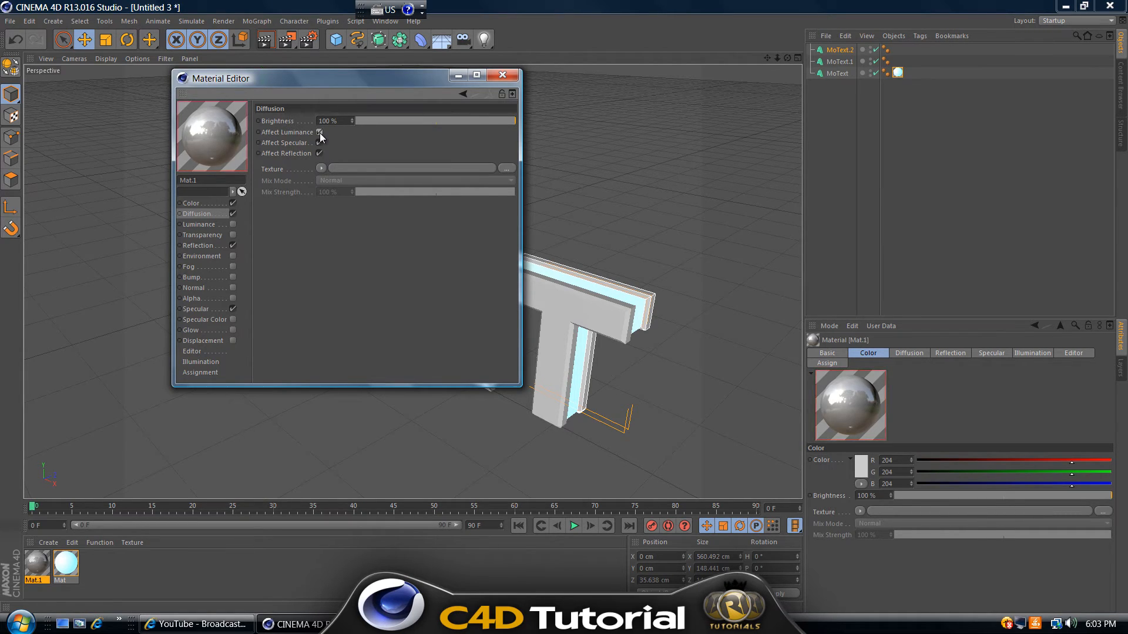
click(320, 168)
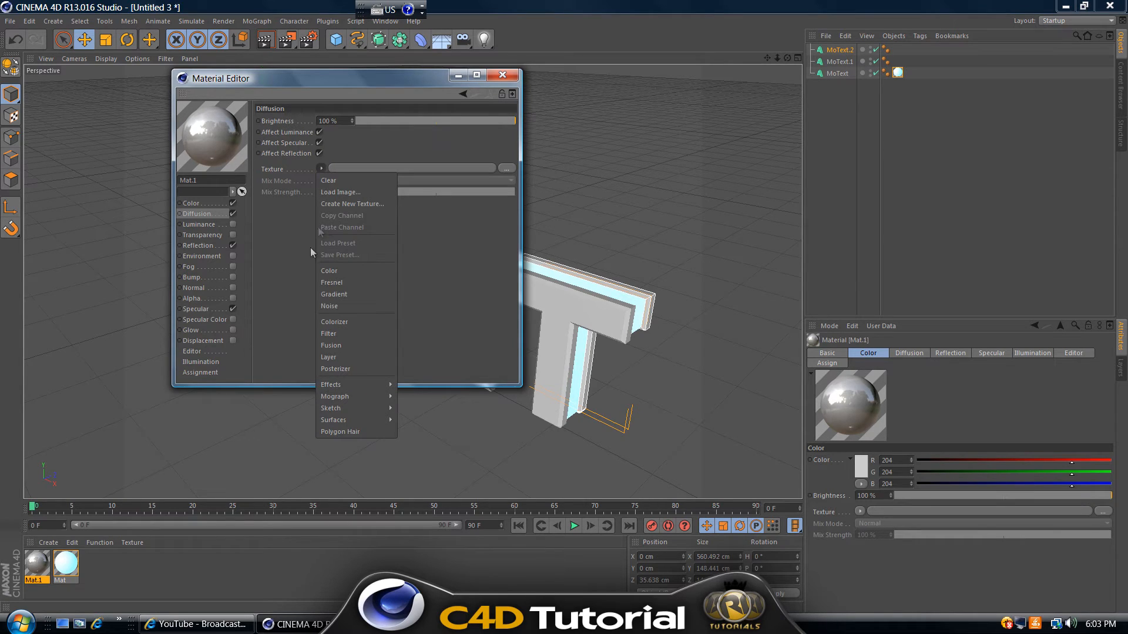
click(219, 243)
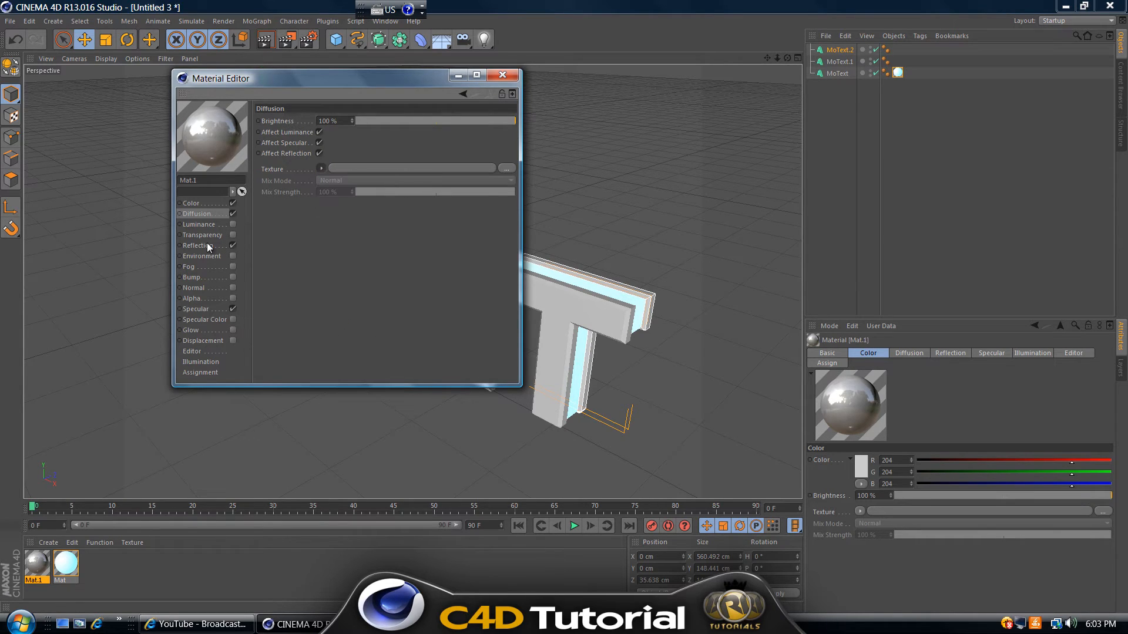
Copy the gradient texture from the material's Reflection channel and paste it into the Diffusion channel's texture.
click(205, 245)
right_click(273, 184)
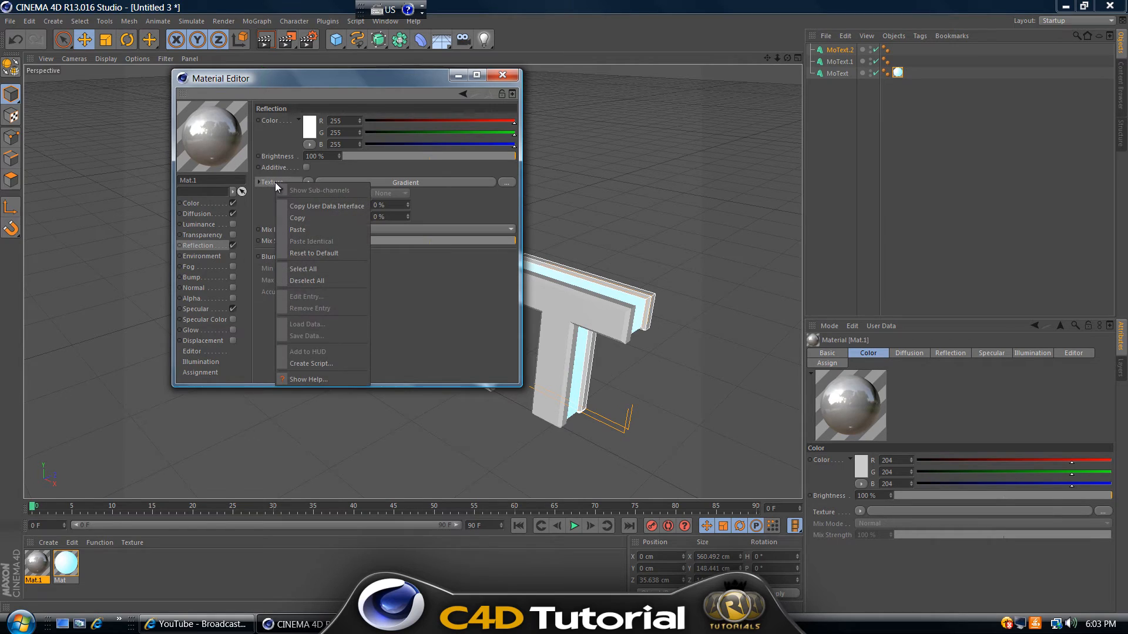
click(300, 217)
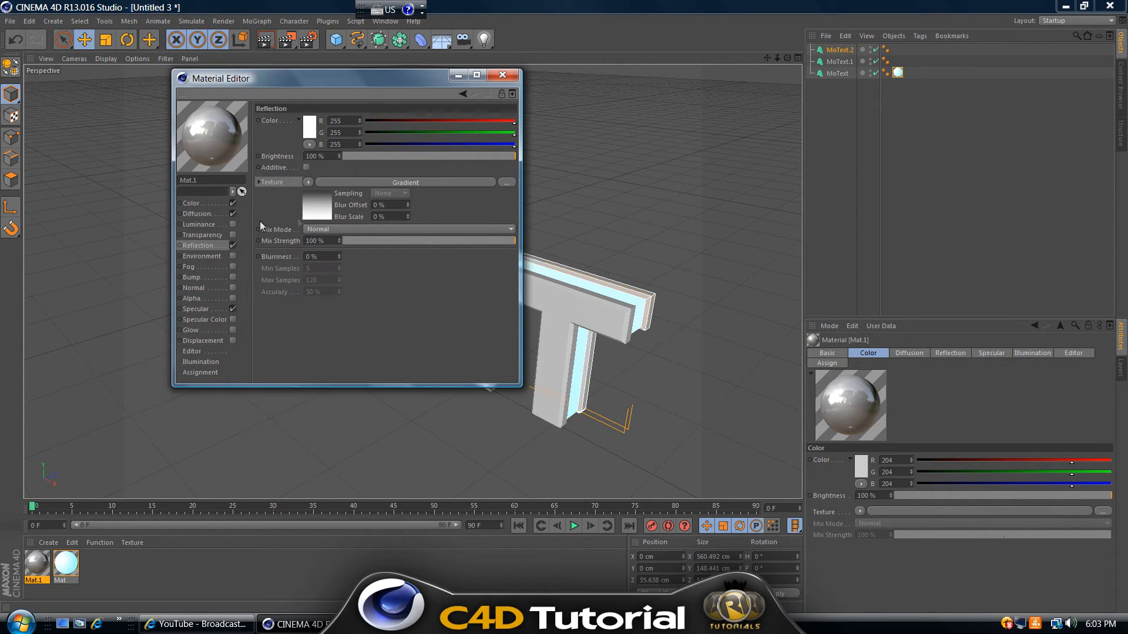
click(200, 213)
right_click(285, 169)
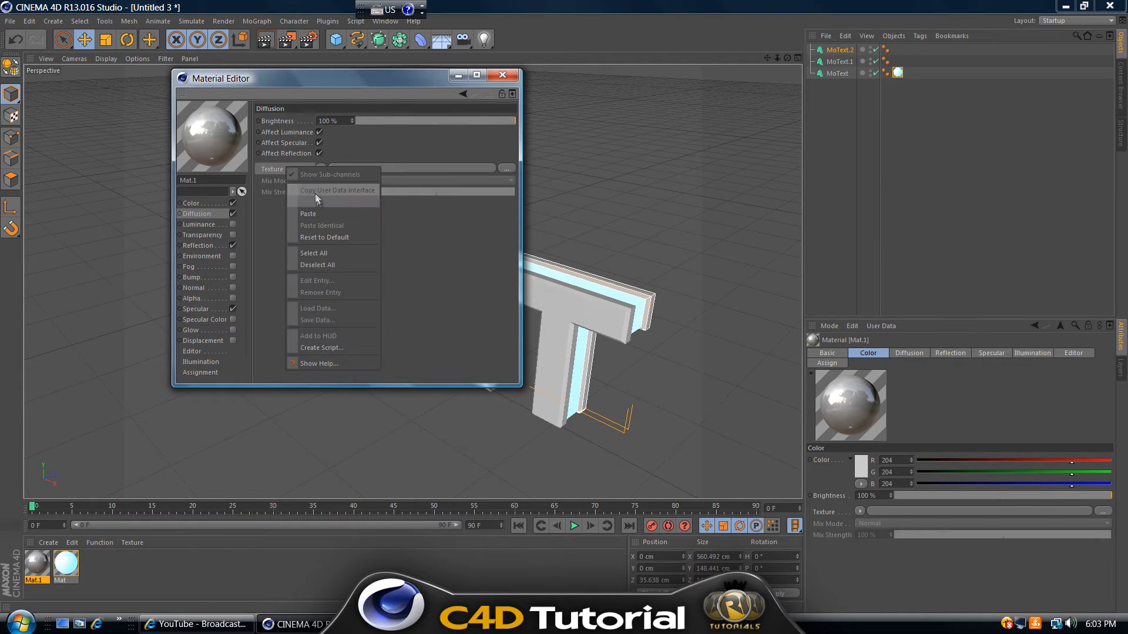
click(322, 214)
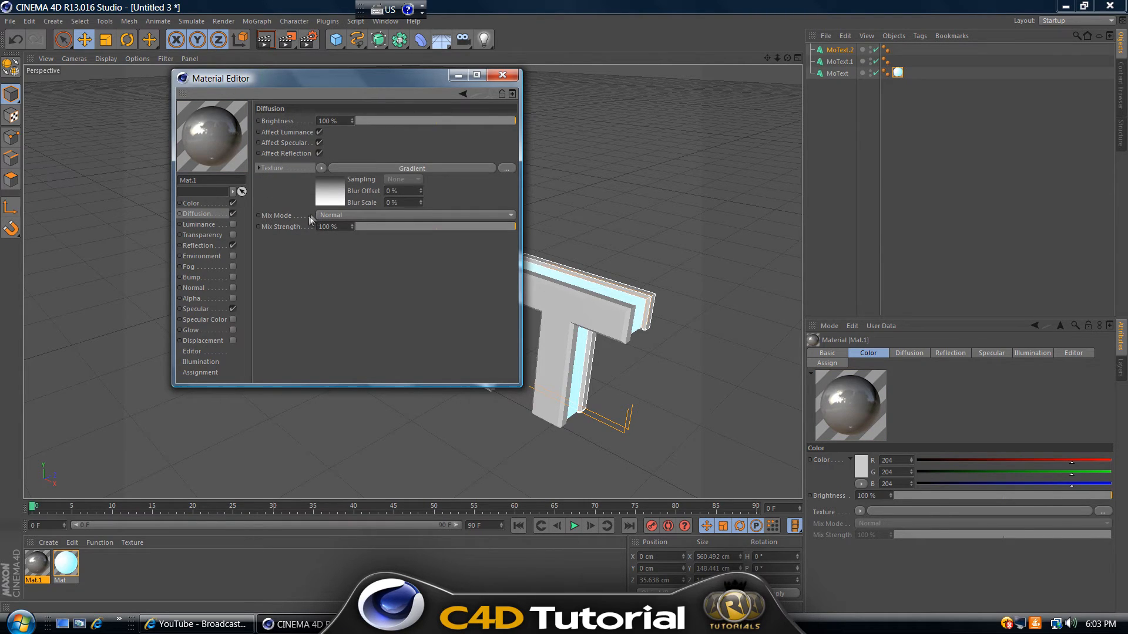
Recolor the diffusion gradient's white knot to light gray, 202 for R, G and B, and its dark knot to 114.
click(328, 191)
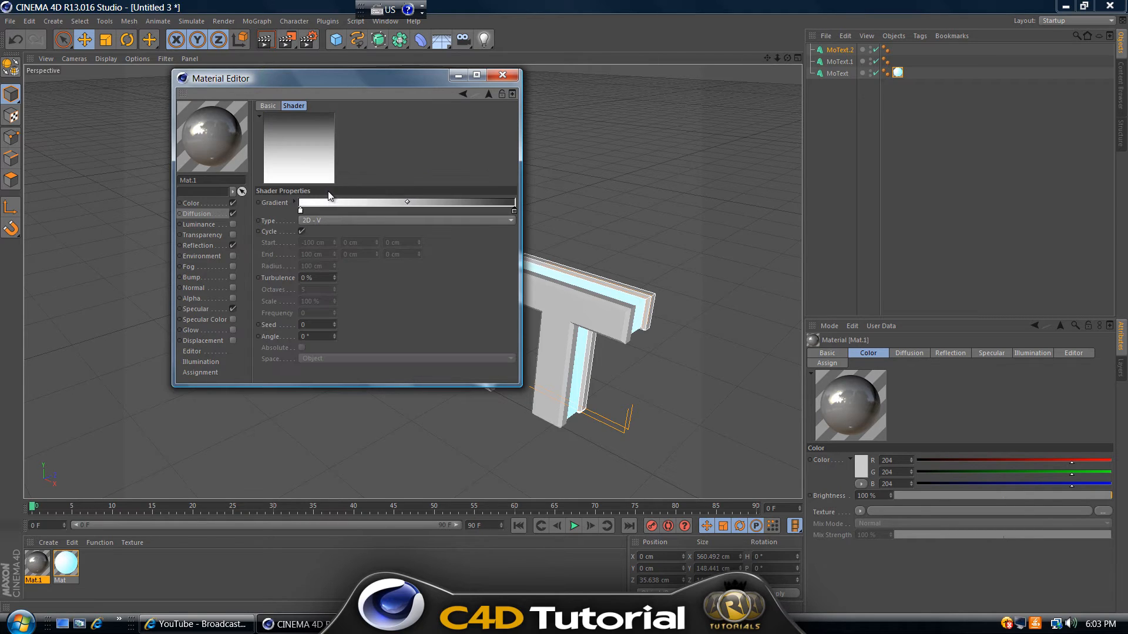
double_click(301, 211)
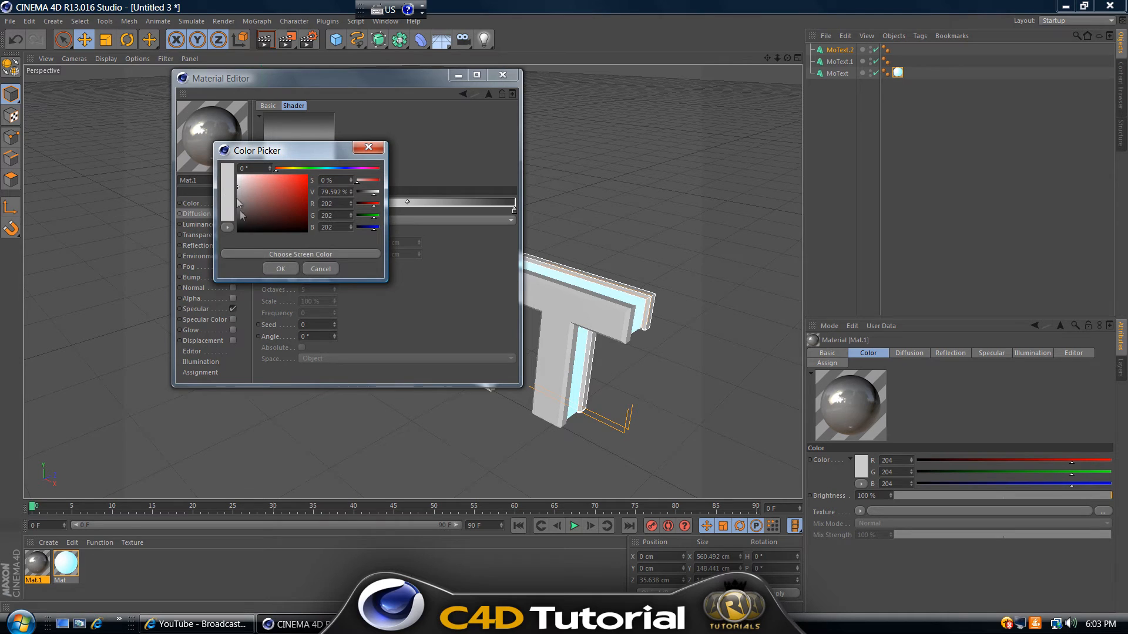
click(280, 269)
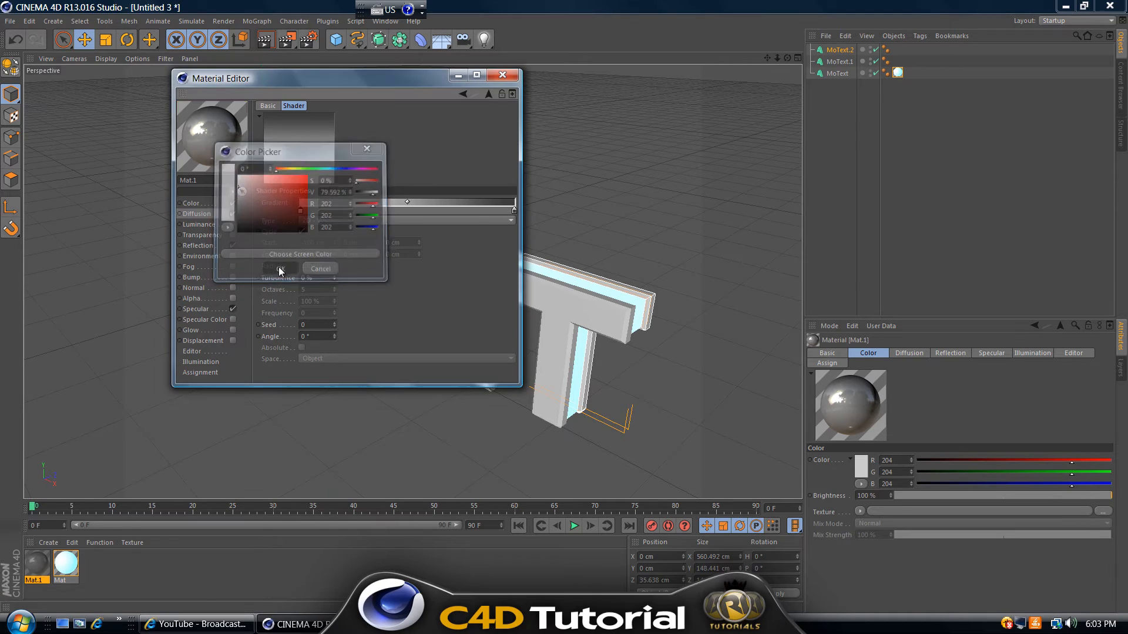
double_click(514, 210)
drag(428, 207, 425, 205)
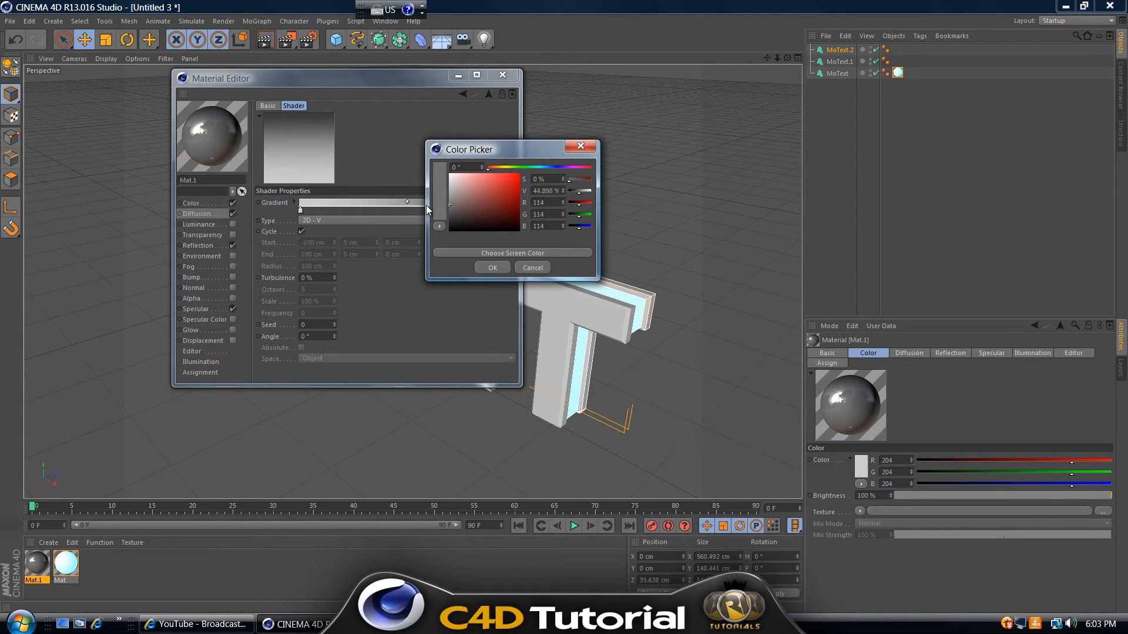
click(492, 266)
Set the Reflection channel's texture mix strength to 50% and its brightness to 0%, and close the material.
click(205, 202)
click(211, 248)
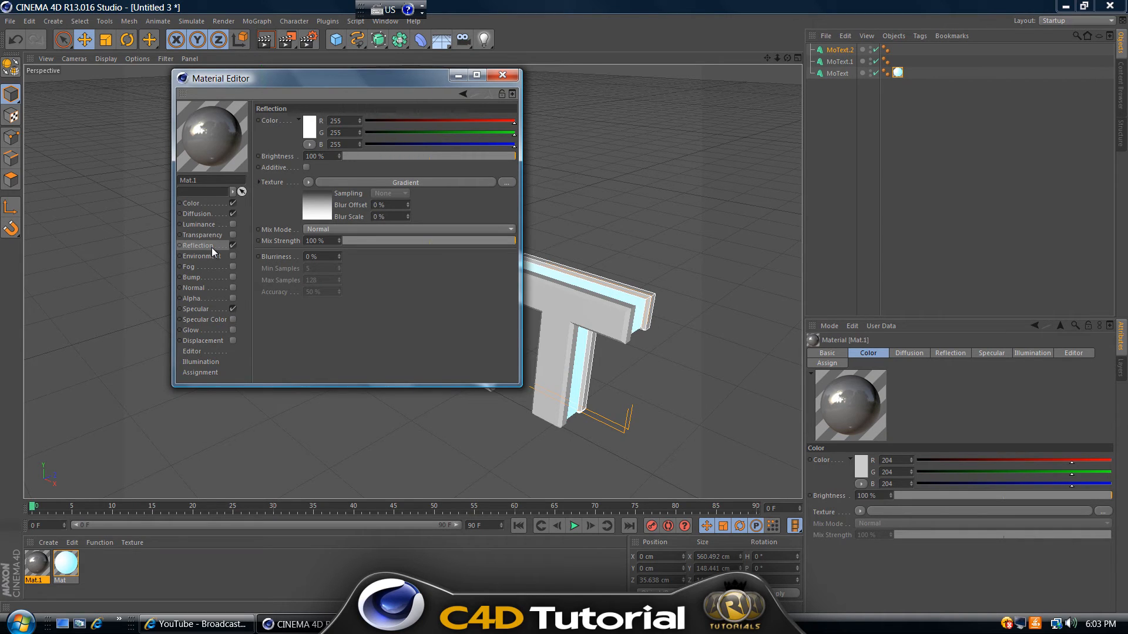
drag(339, 241, 338, 242)
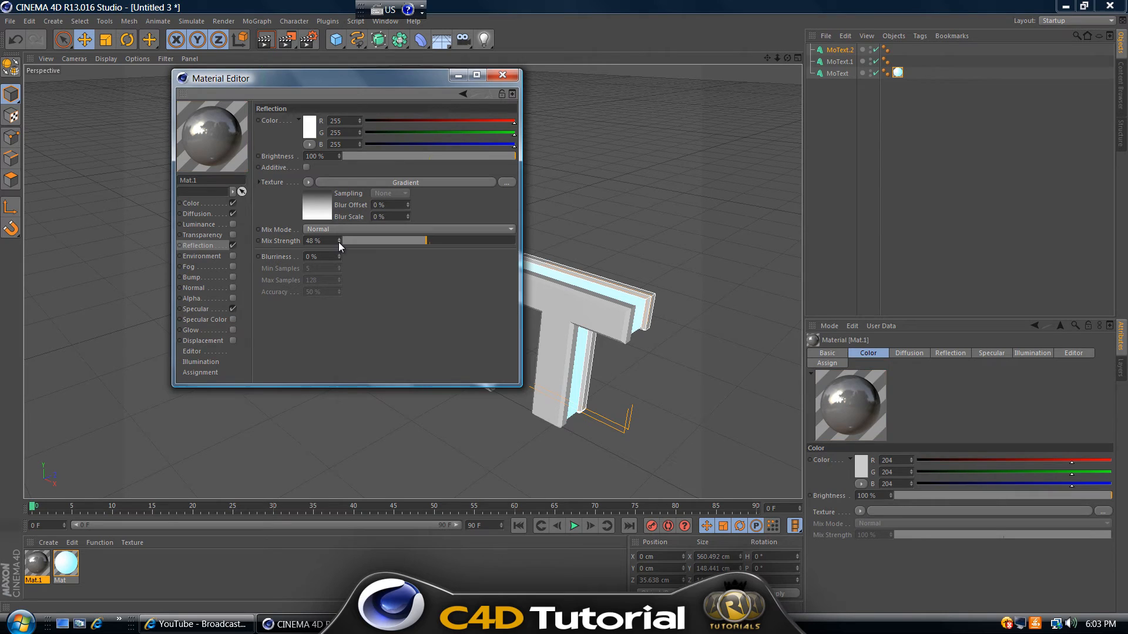
click(339, 238)
click(339, 239)
click(338, 238)
click(338, 239)
drag(340, 157, 339, 160)
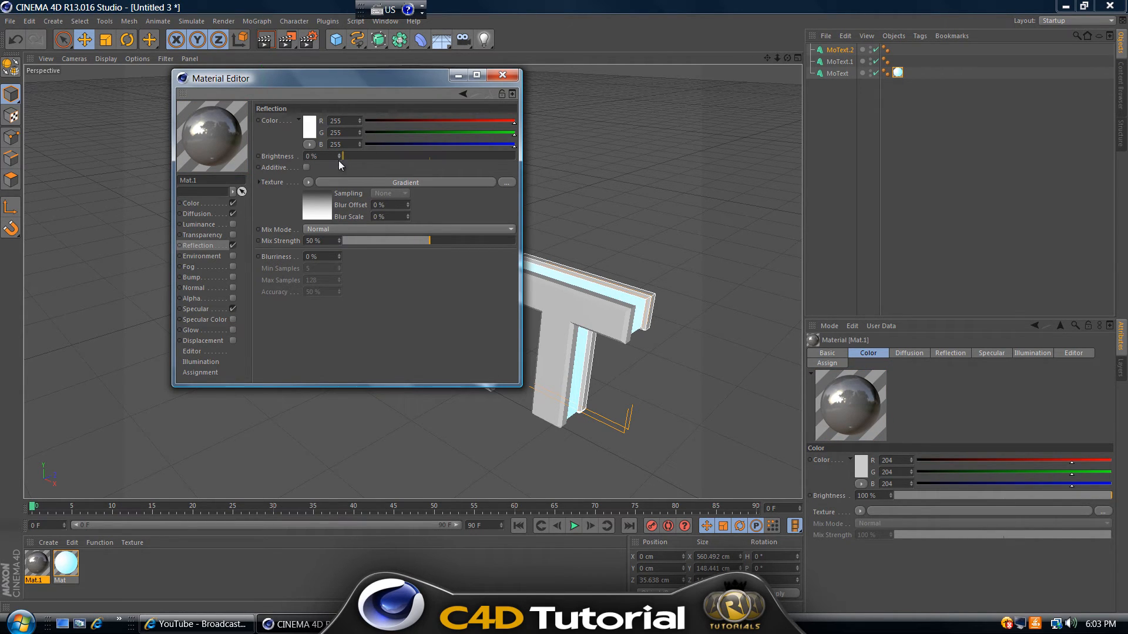
click(511, 73)
Apply the gray gradient material Mat.1 to the front and back text objects and render the view.
drag(36, 563, 551, 354)
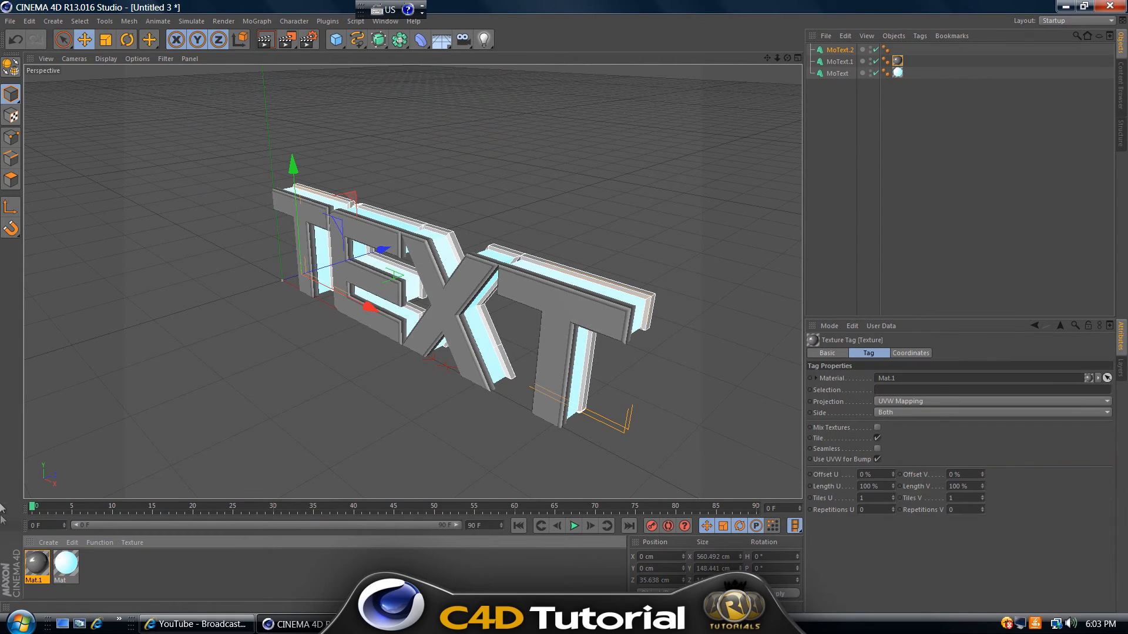
drag(627, 280, 628, 282)
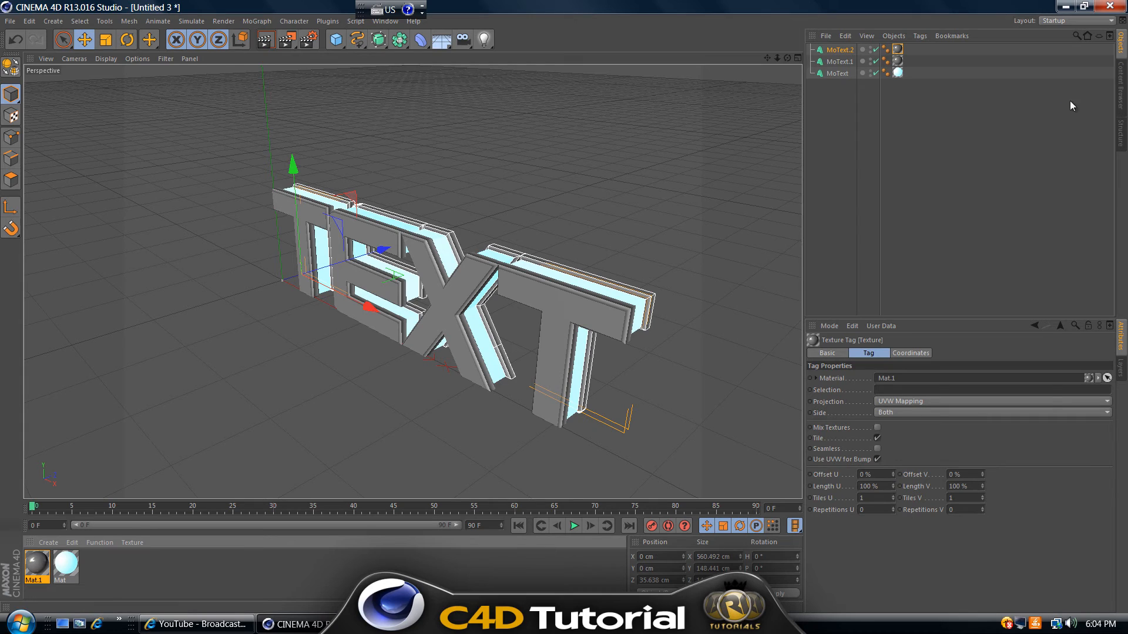
drag(787, 58, 568, 305)
key(ctrl+r)
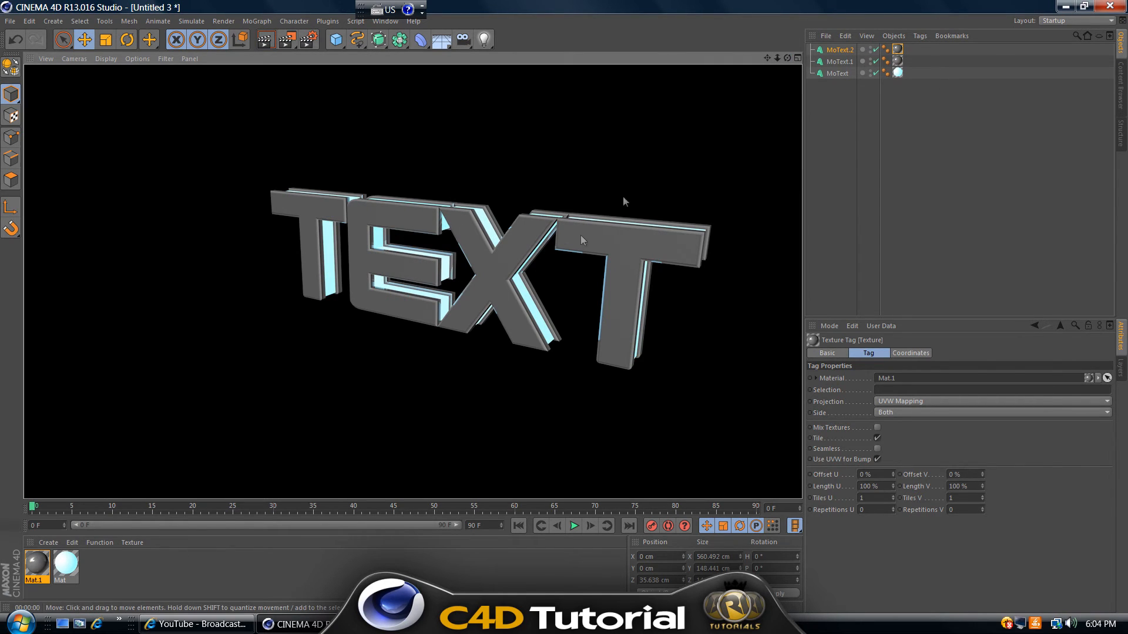
Add a sphere about 388 cm wide in front of the text at about X 985, Z -437 cm, and apply the light-blue material.
drag(767, 57, 582, 307)
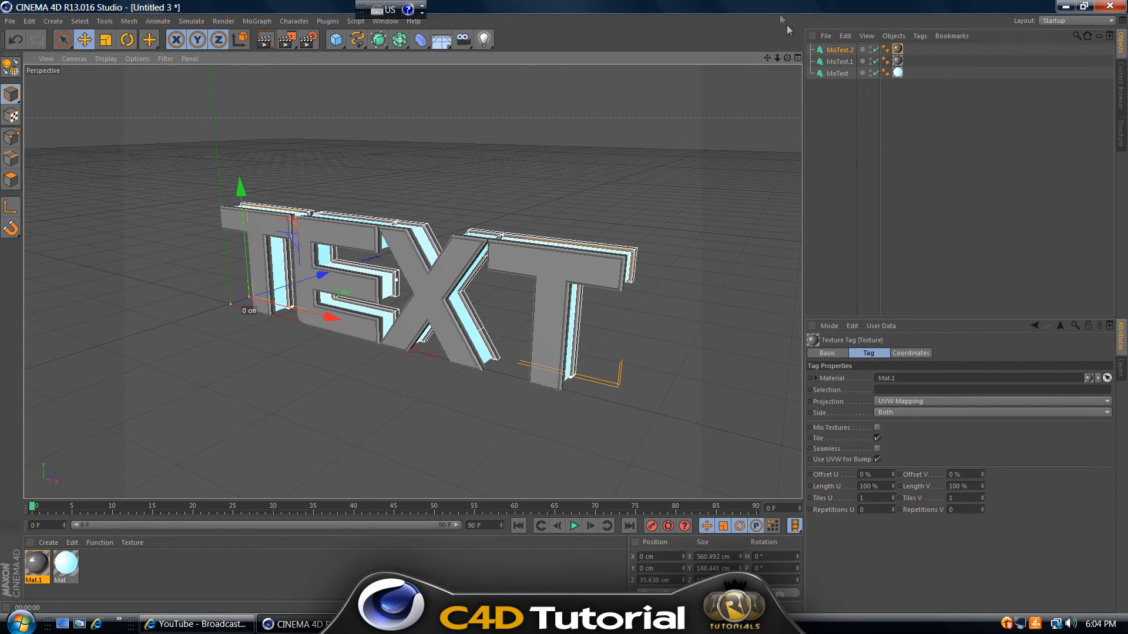
drag(778, 58, 562, 308)
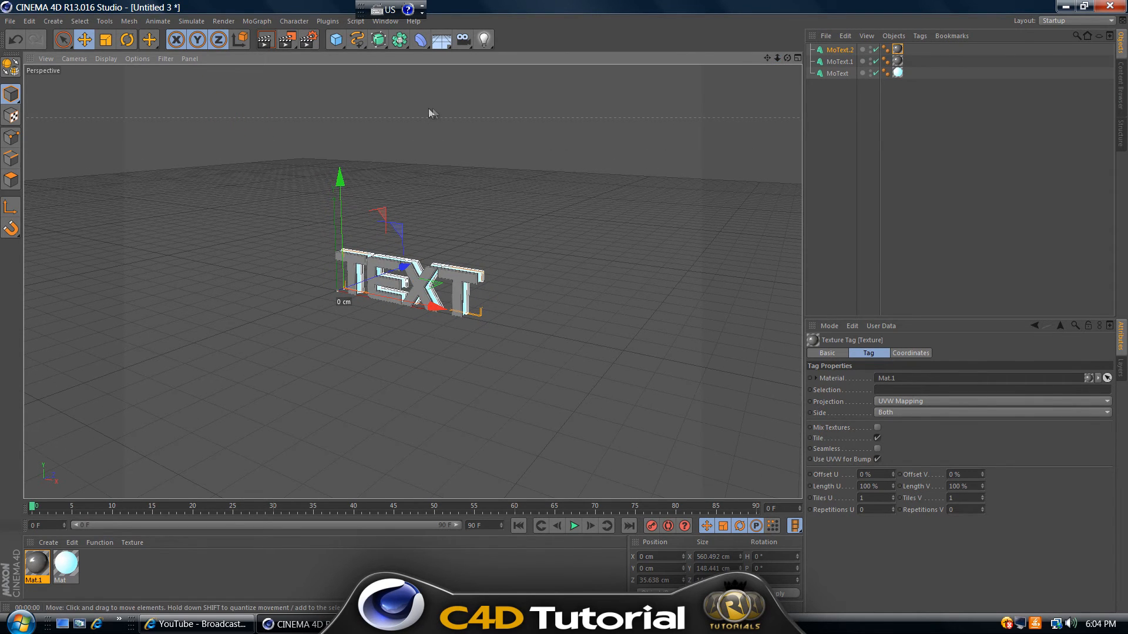
click(337, 40)
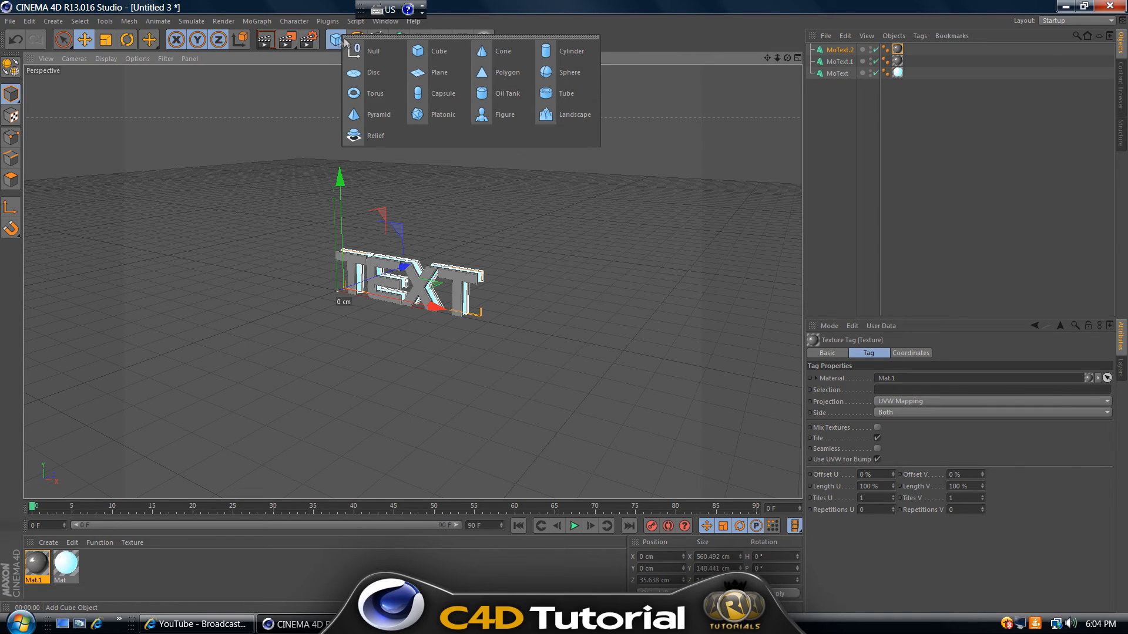
click(562, 76)
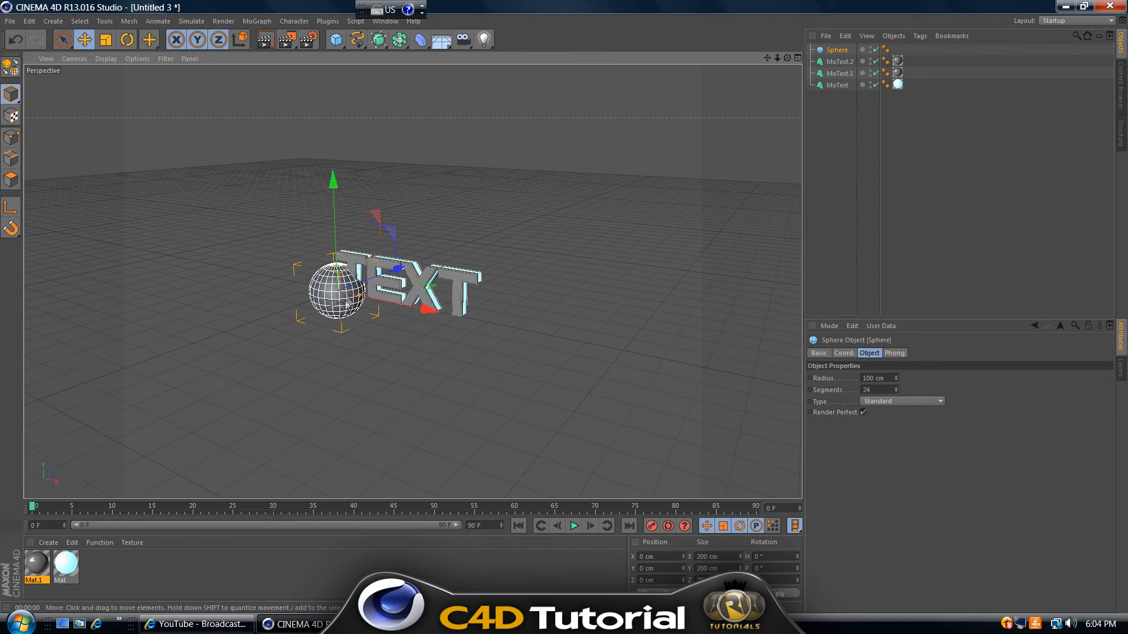
drag(364, 300, 767, 379)
drag(644, 328, 592, 389)
drag(64, 565, 526, 408)
Add the Ambient Occlusion and Global Illumination effects to the render settings.
scroll(471, 265, up, 2)
scroll(343, 306, up, 6)
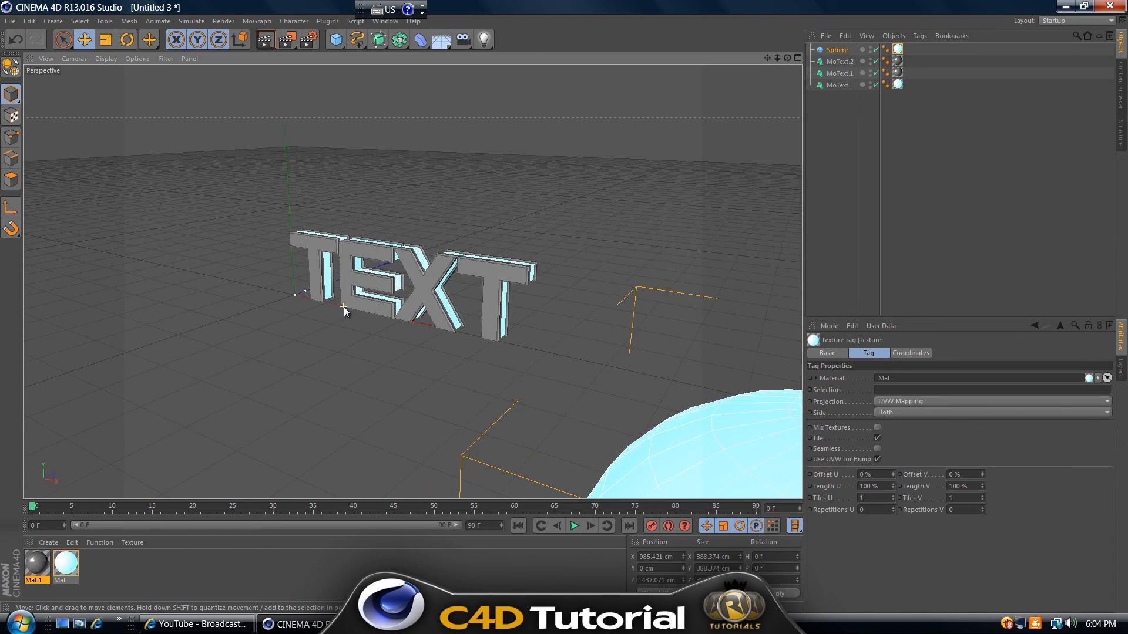
scroll(520, 233, up, 1)
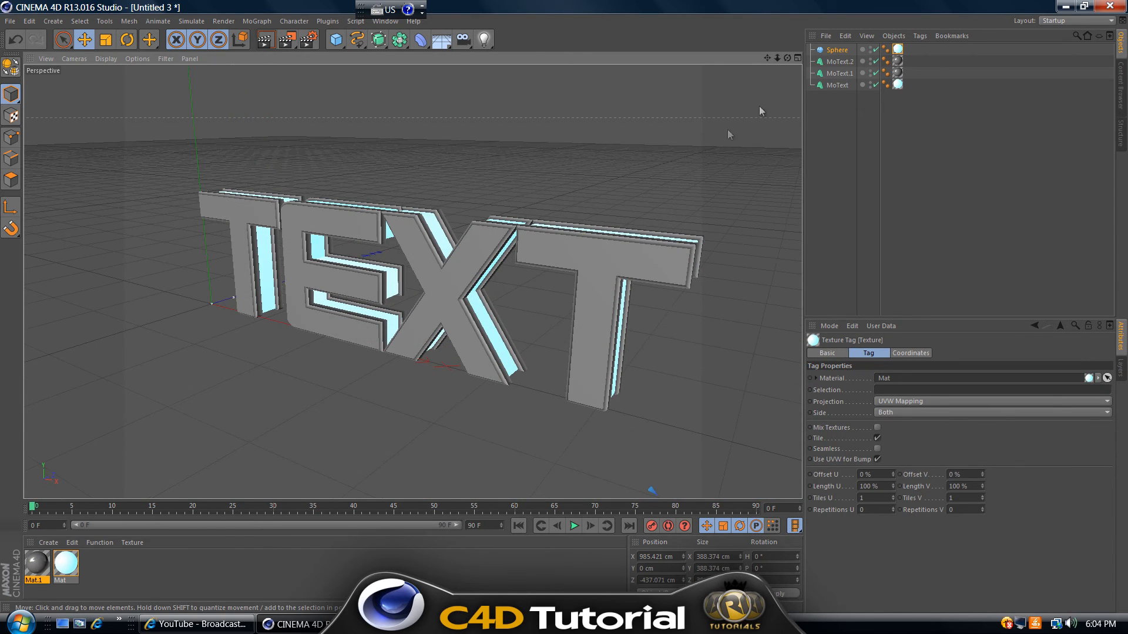
drag(779, 56, 564, 307)
alt+middle_drag(563, 307, 566, 305)
alt+drag(566, 304, 562, 307)
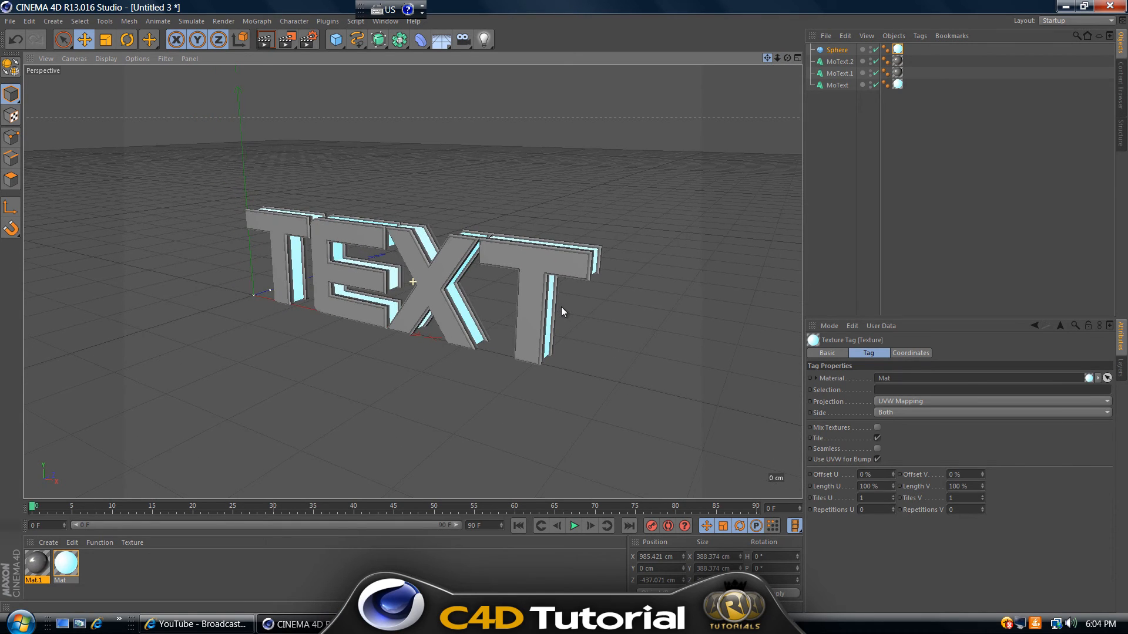
click(309, 40)
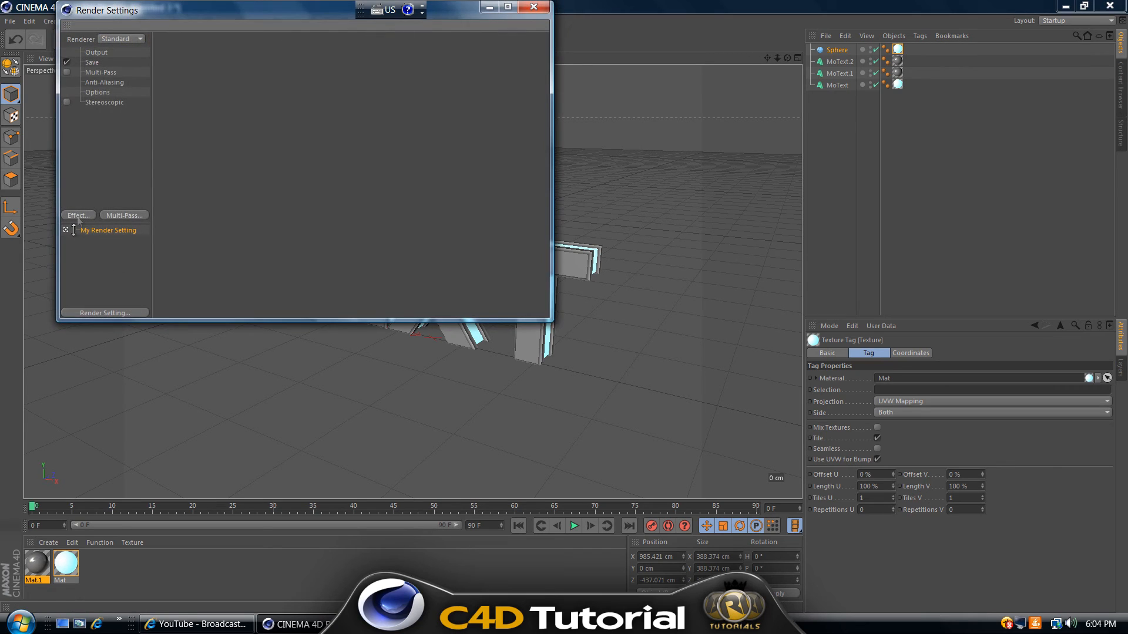
click(75, 216)
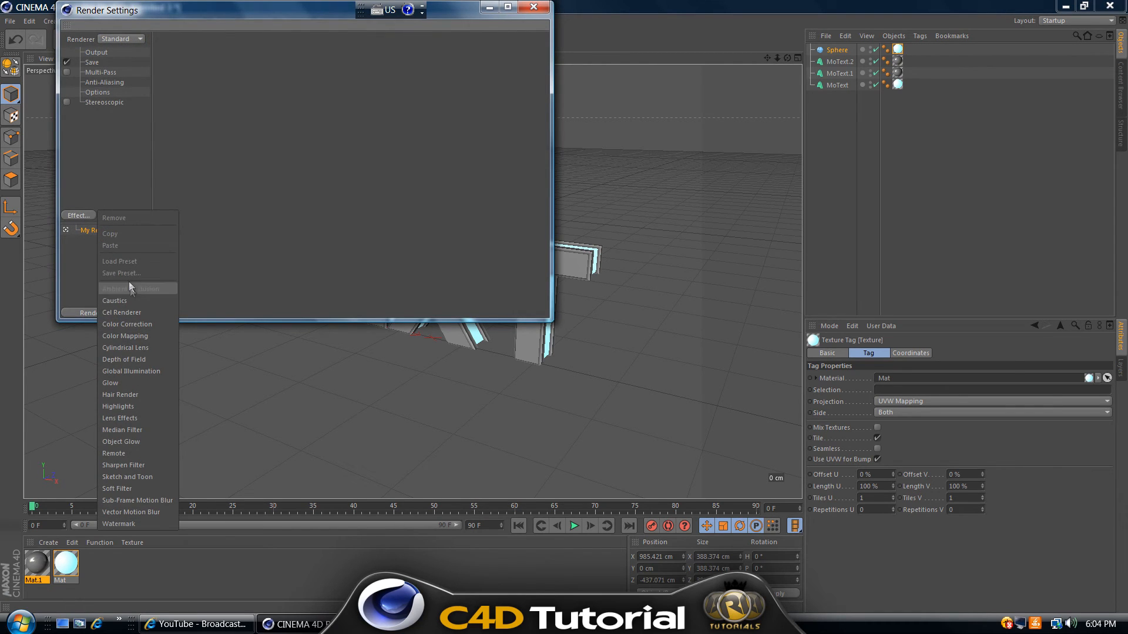
click(132, 288)
click(80, 213)
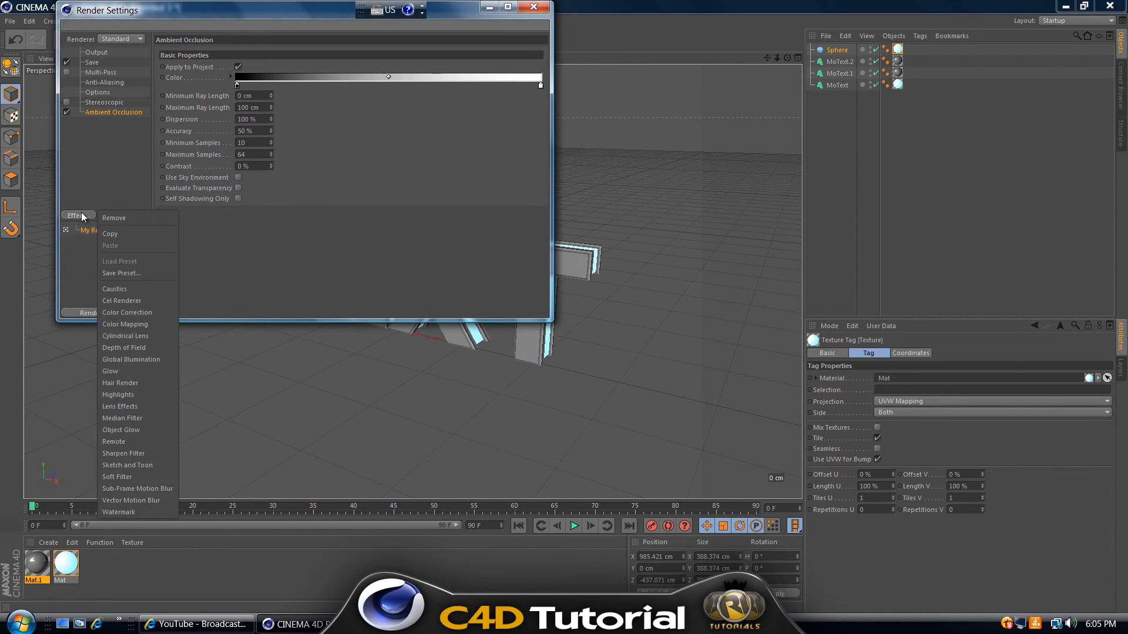
click(117, 360)
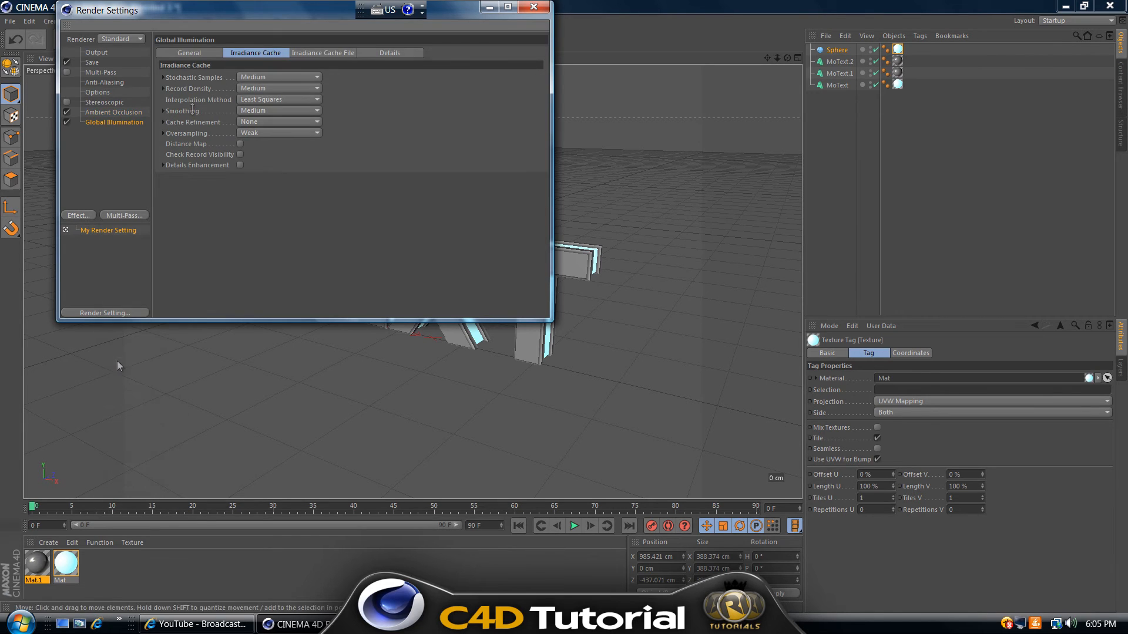
Set Global Illumination's Stochastic Samples and Record Density to Low, and render the view as a test.
click(255, 76)
click(249, 113)
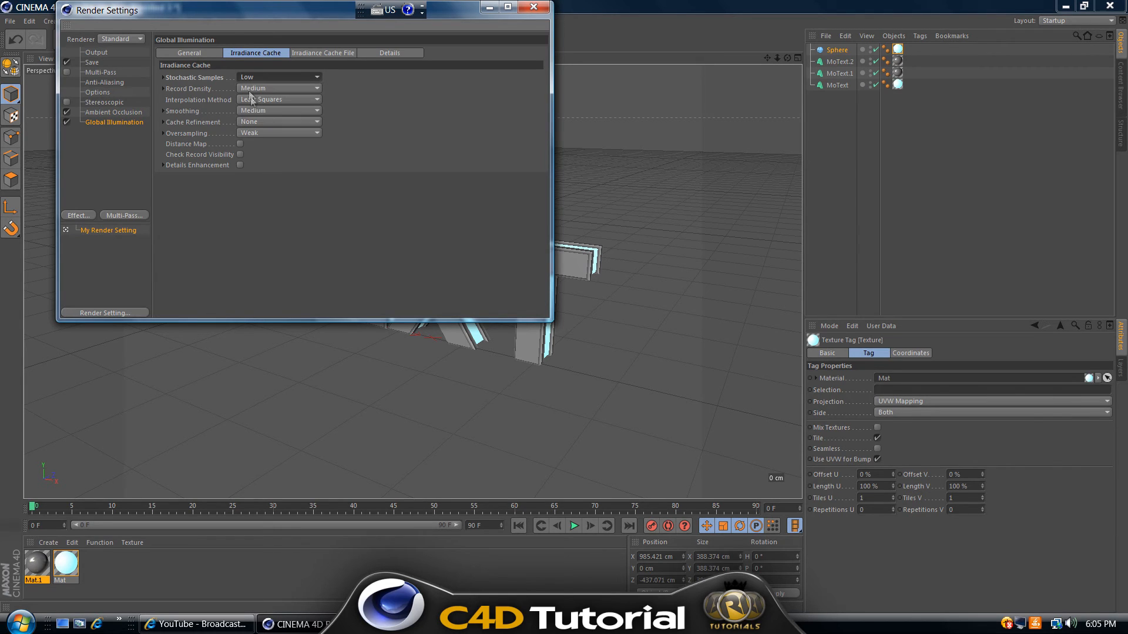
click(245, 88)
click(251, 124)
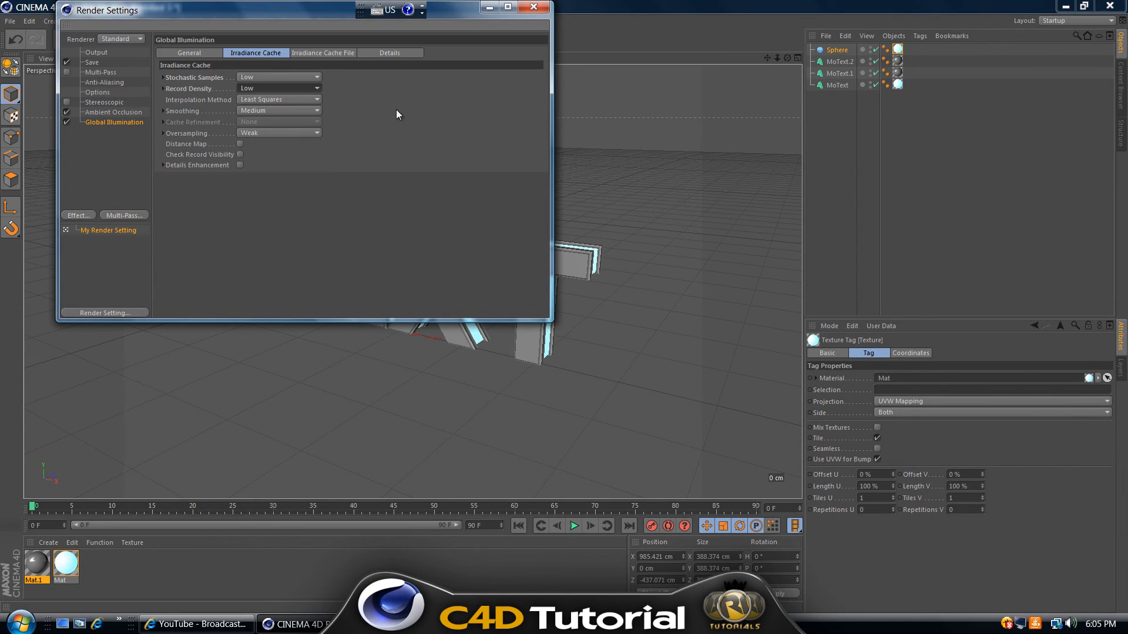
click(539, 10)
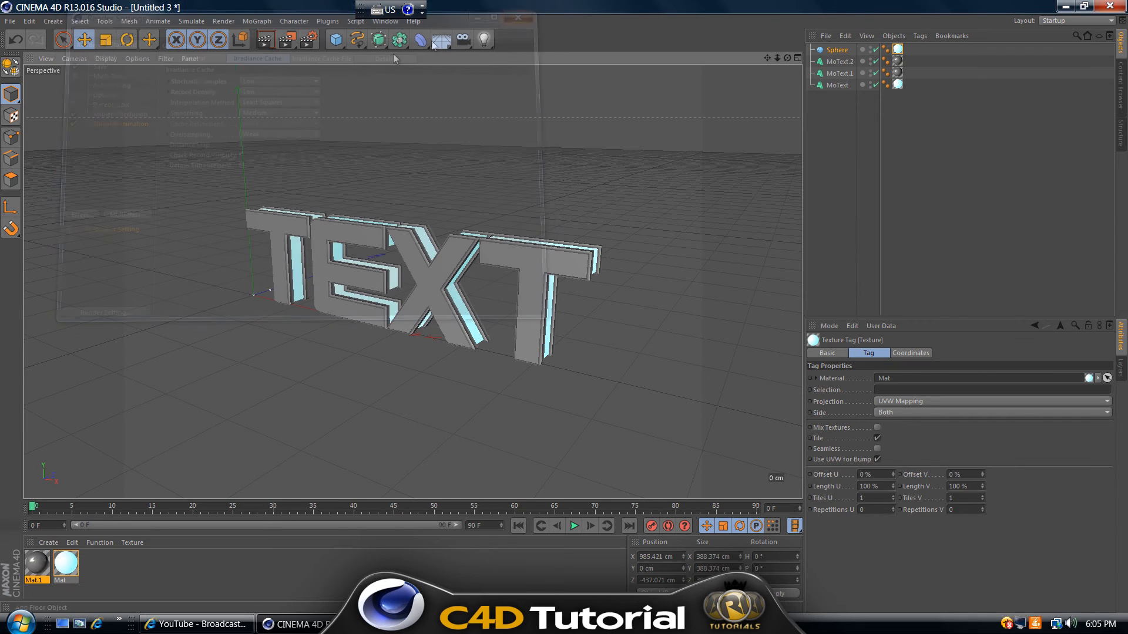
click(264, 39)
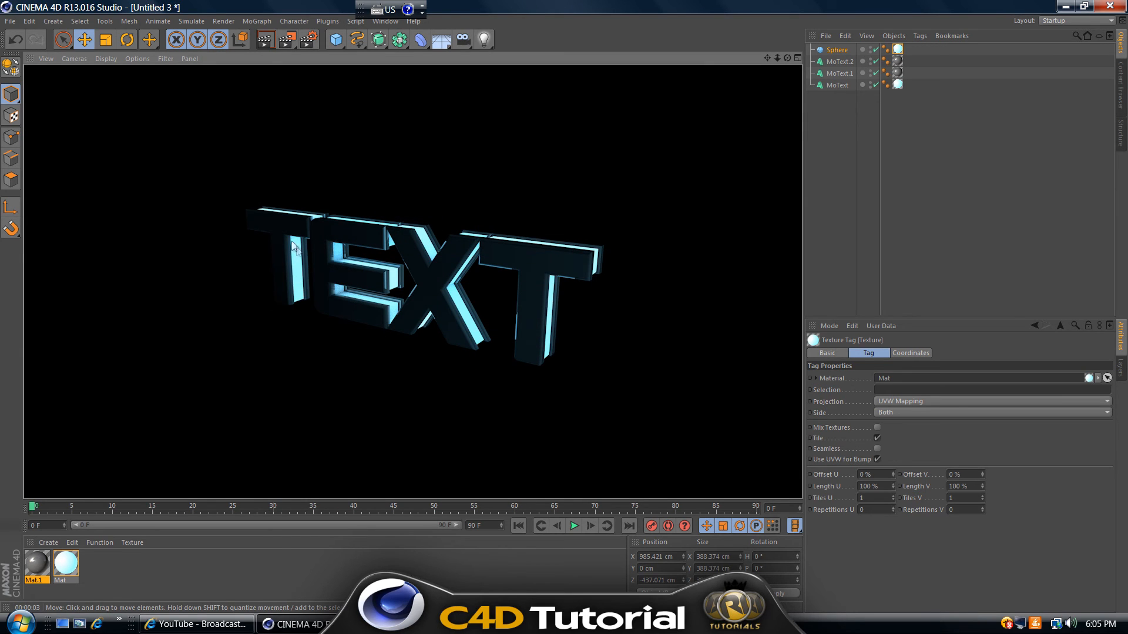
click(678, 297)
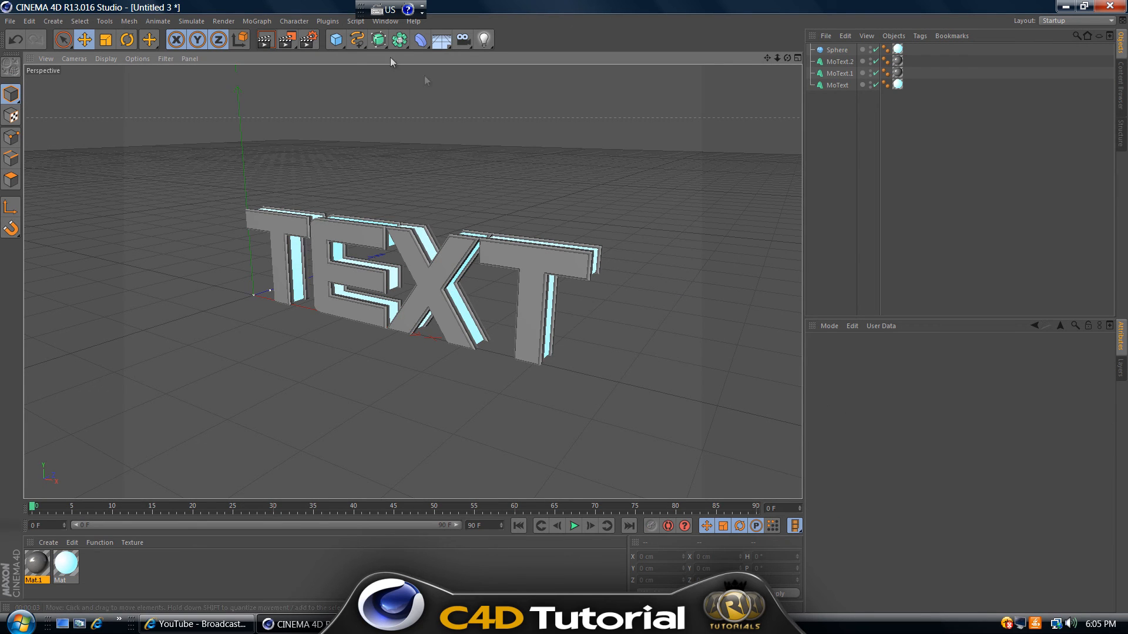
Add a floor plane under the text and stretch it to about 3177 cm wide and 5416 cm high.
click(339, 39)
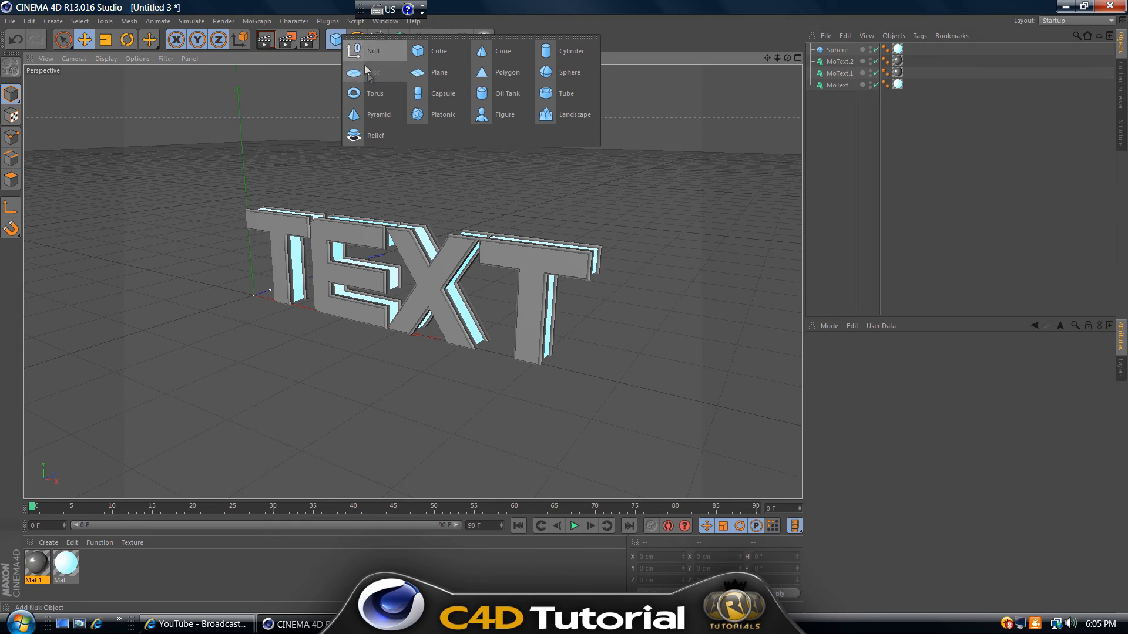
click(435, 73)
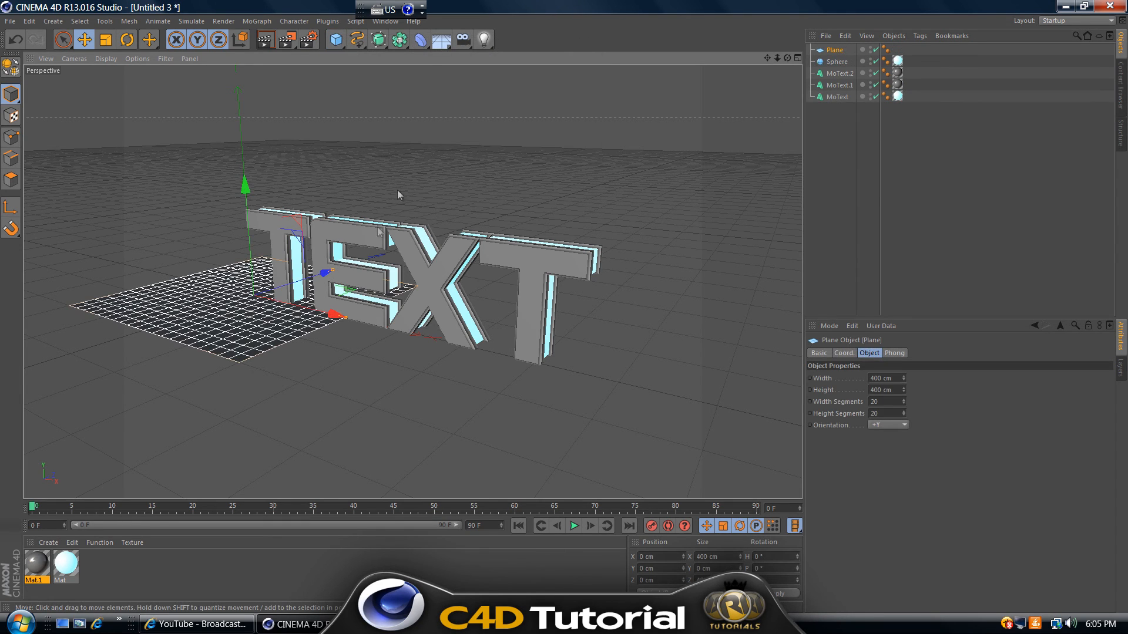
scroll(346, 317, down, 5)
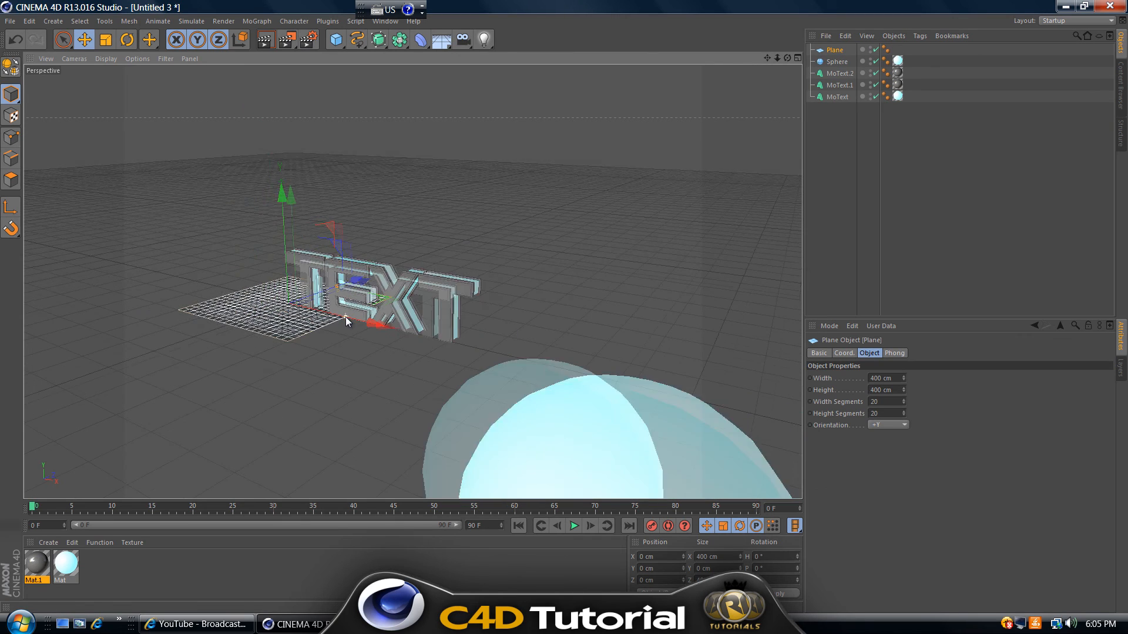
drag(346, 318, 567, 307)
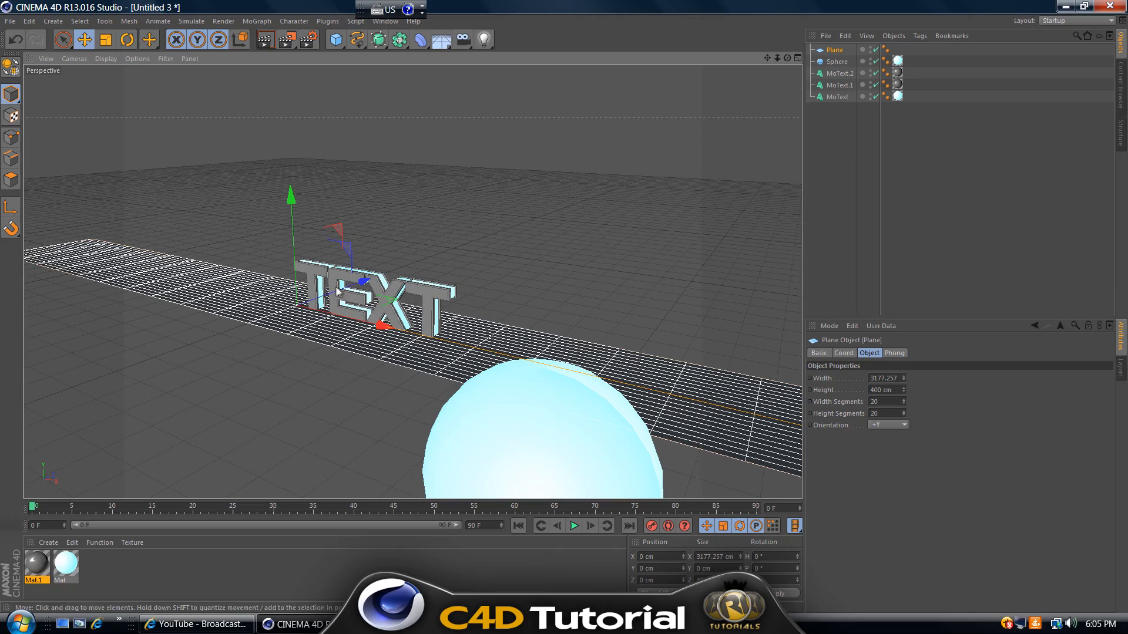
drag(339, 290, 577, 206)
Render a closer view of the text on the floor plane to examine its lighting.
scroll(462, 286, up, 5)
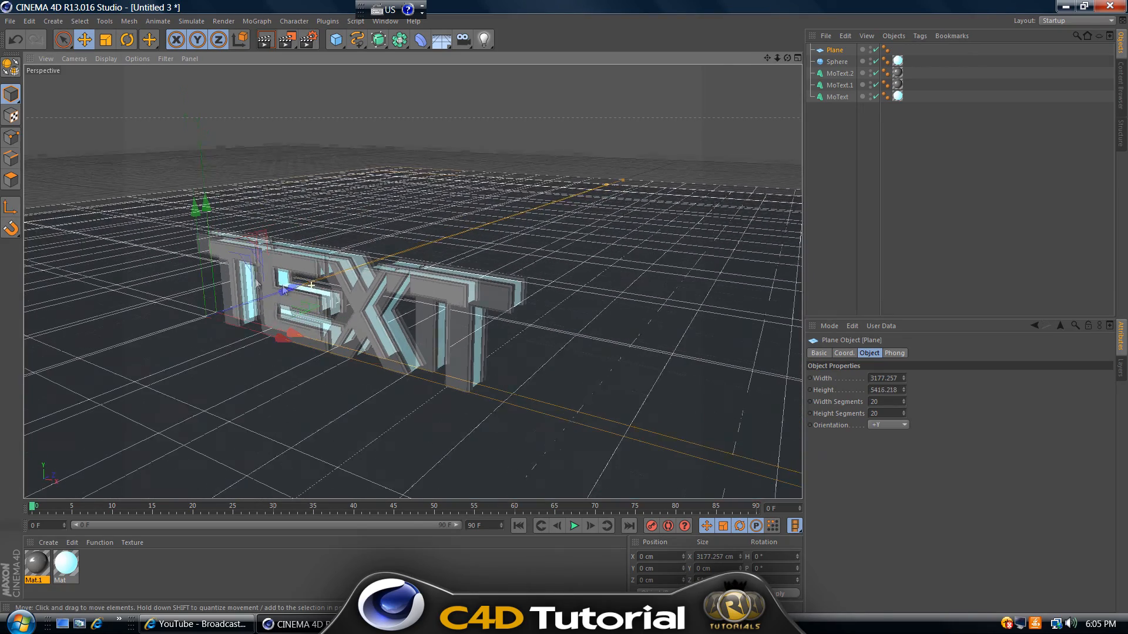
drag(775, 58, 562, 308)
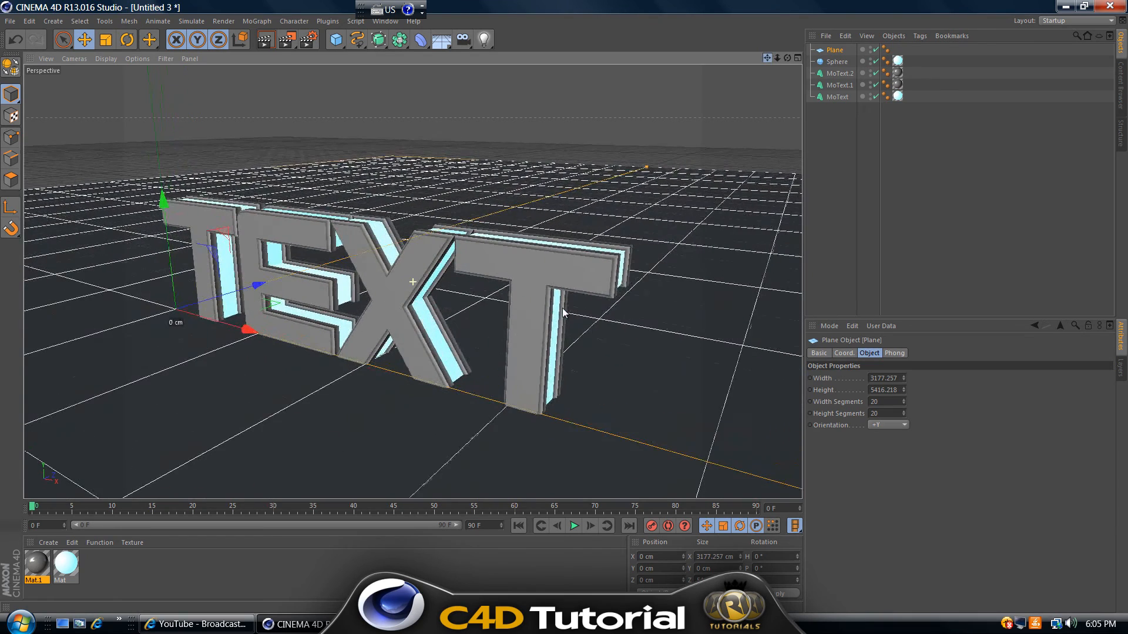
click(265, 39)
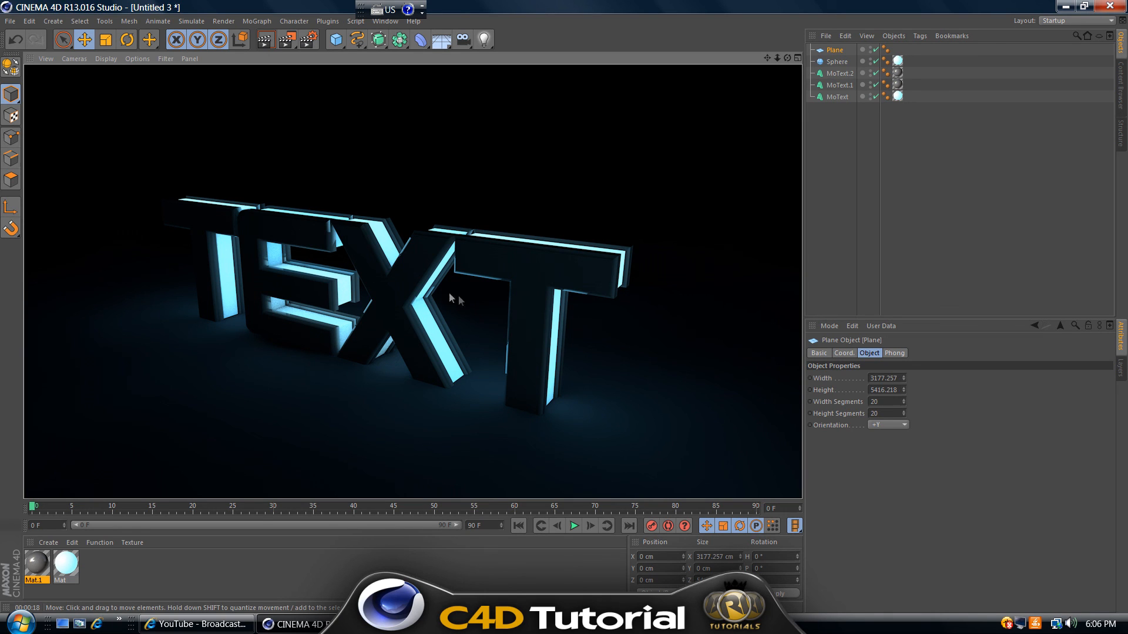
click(470, 332)
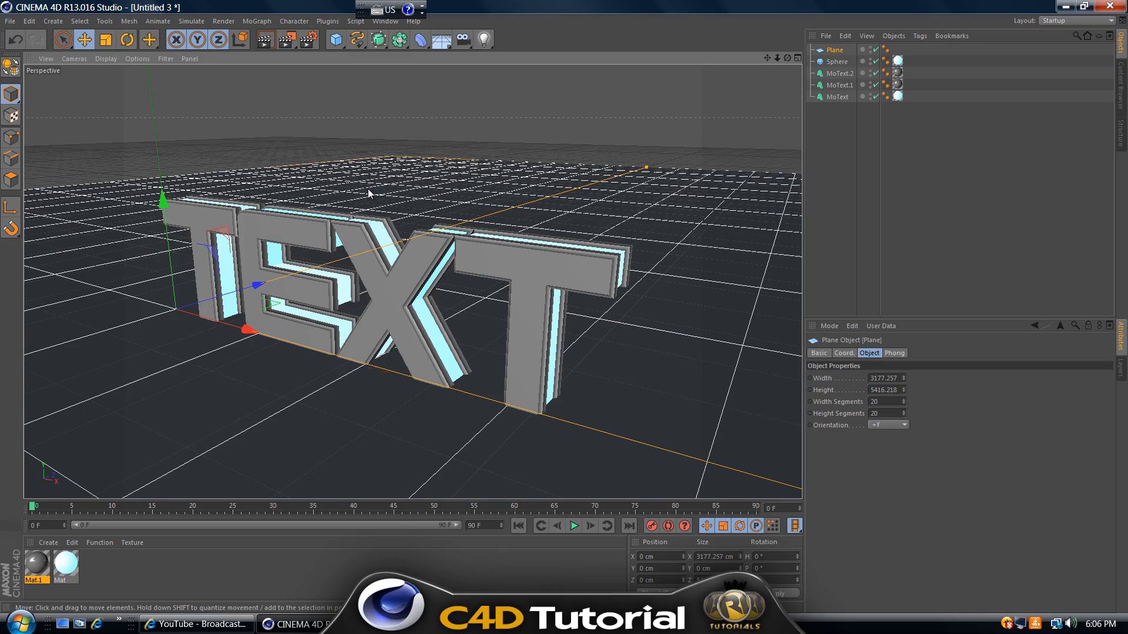
drag(778, 57, 564, 306)
click(432, 624)
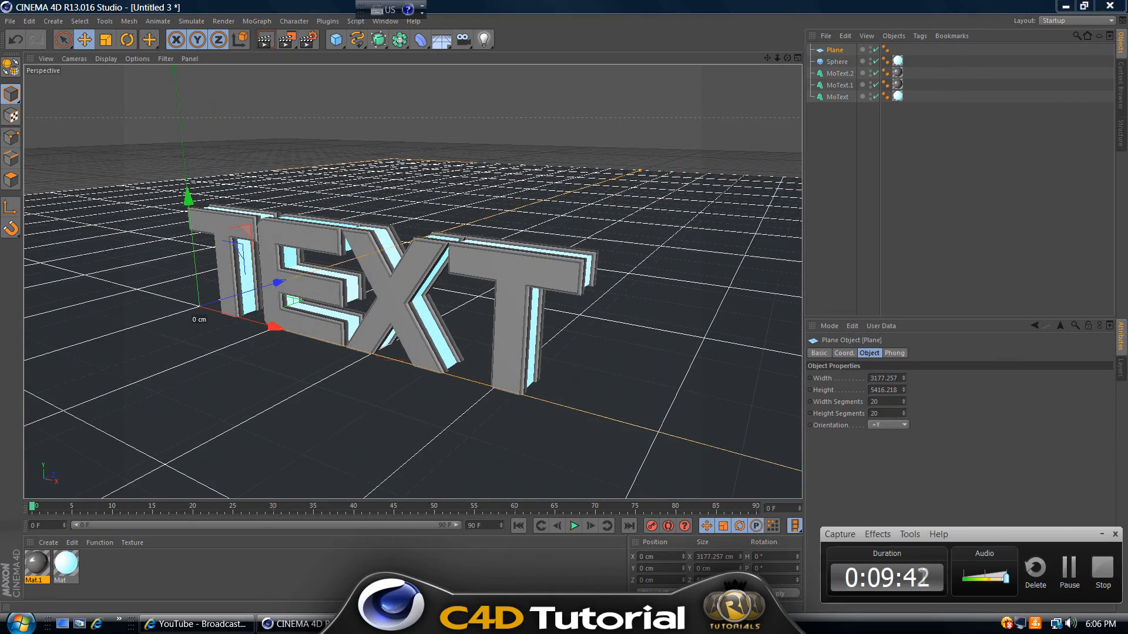